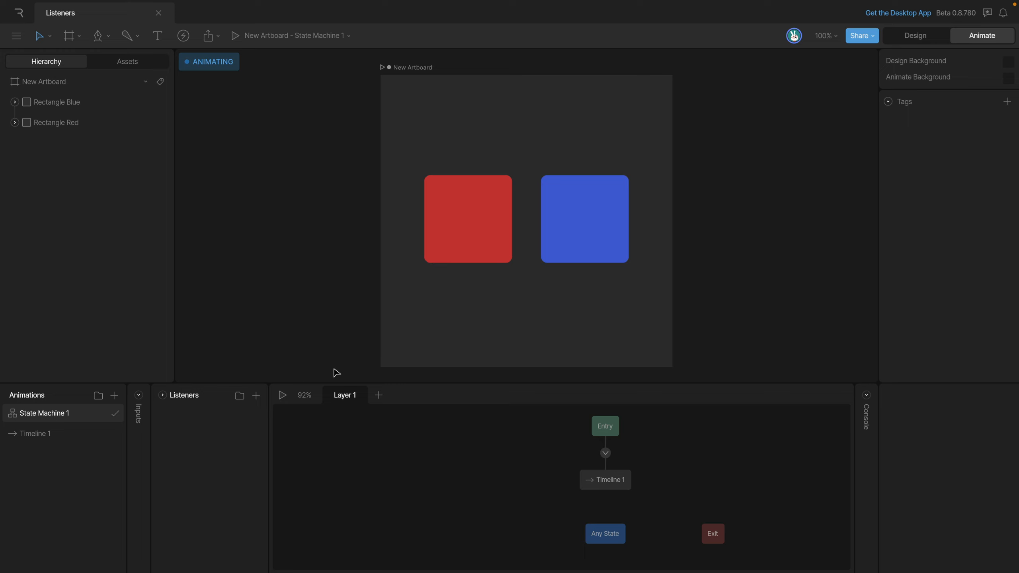
# Create a listener targeting the blue rectangle
pyautogui.click(474, 248)
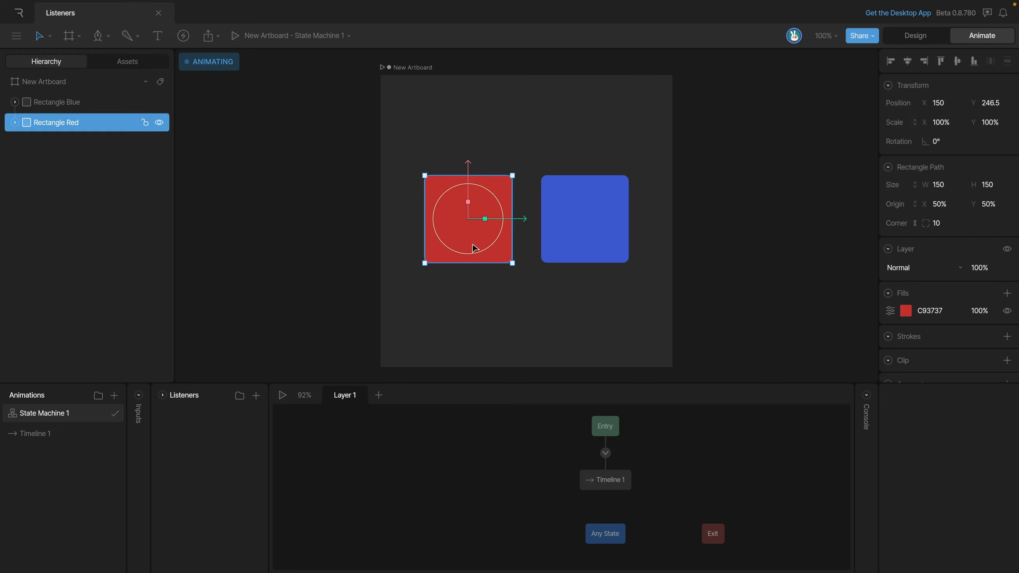
pyautogui.click(598, 249)
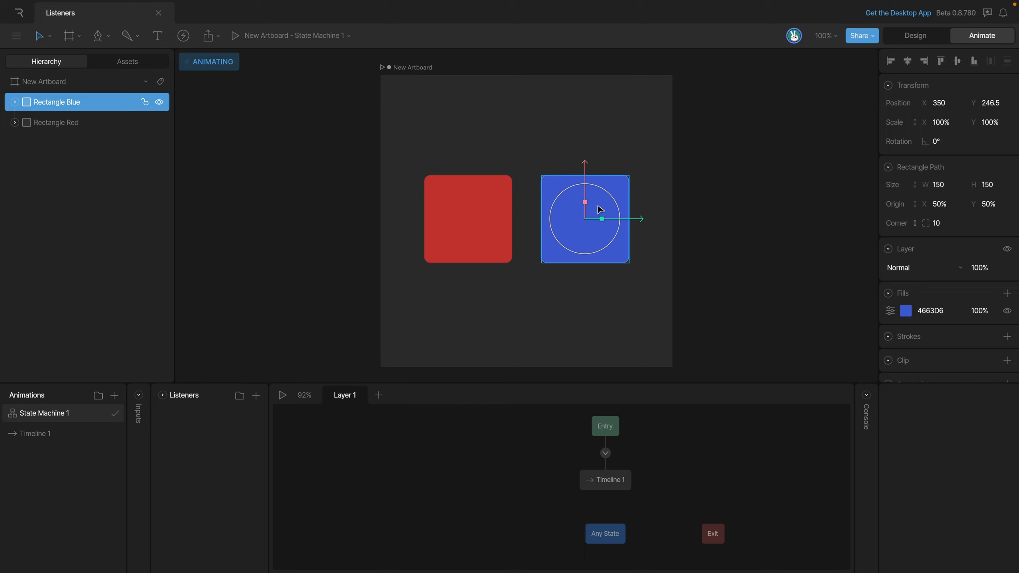
pyautogui.click(255, 396)
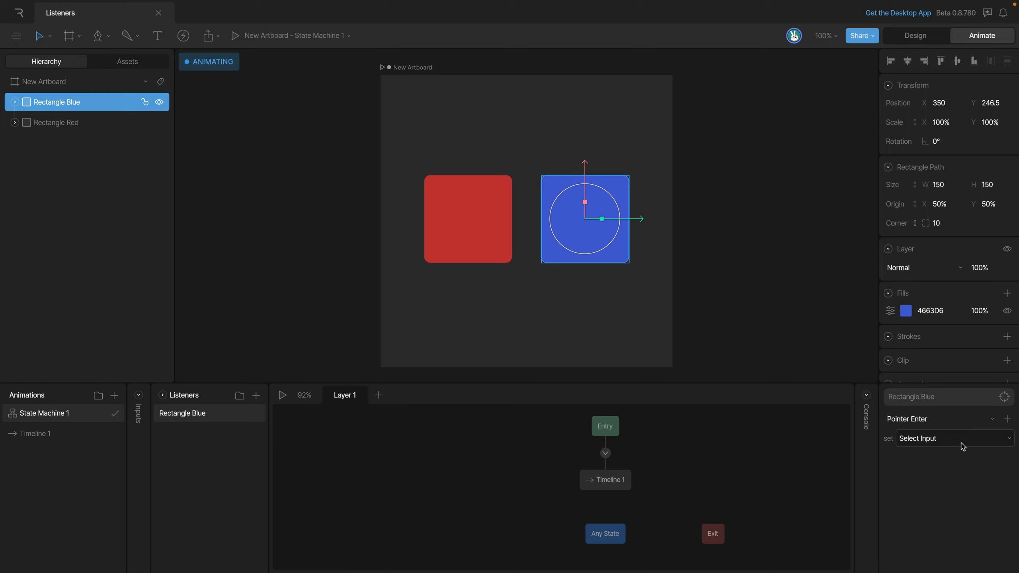
pyautogui.click(472, 445)
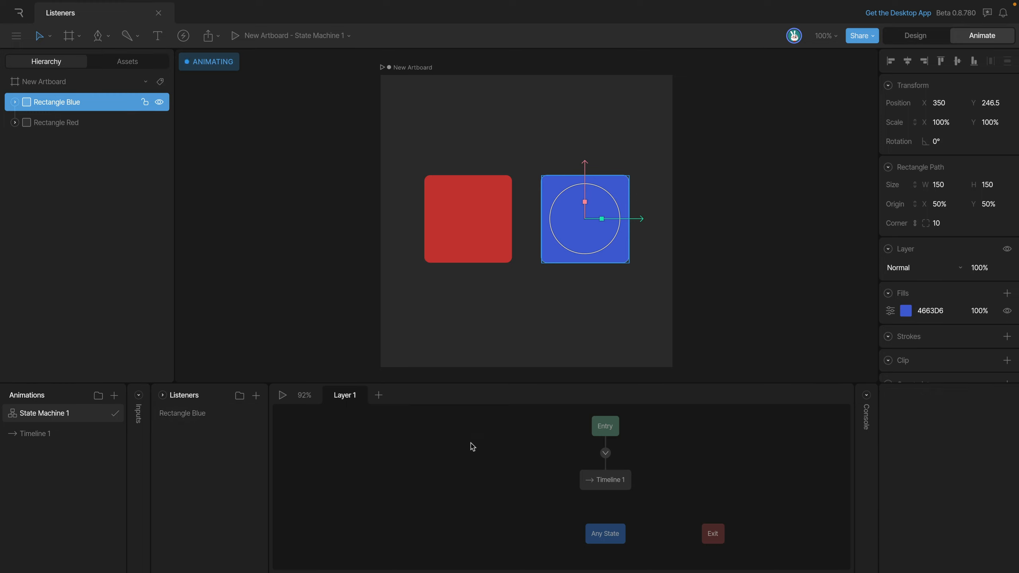
# Create a listener with nothing selected and assign the red rectangle as its target
pyautogui.click(434, 339)
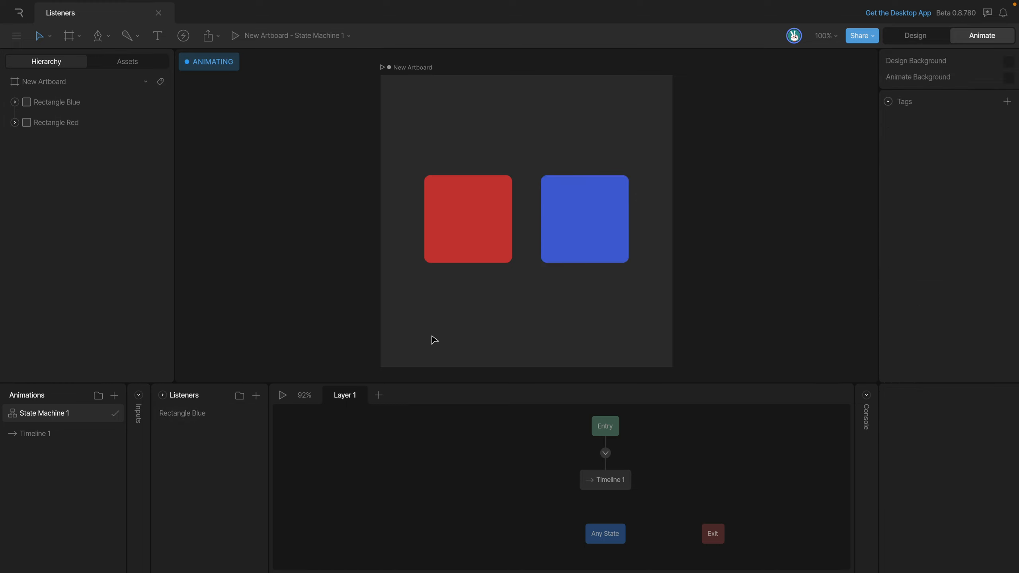
pyautogui.click(255, 395)
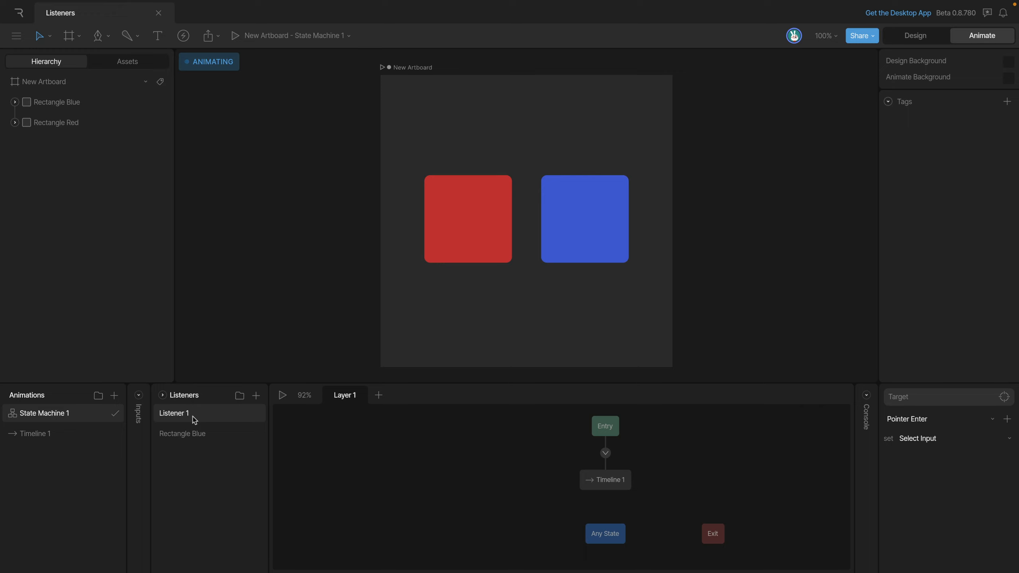
pyautogui.click(915, 401)
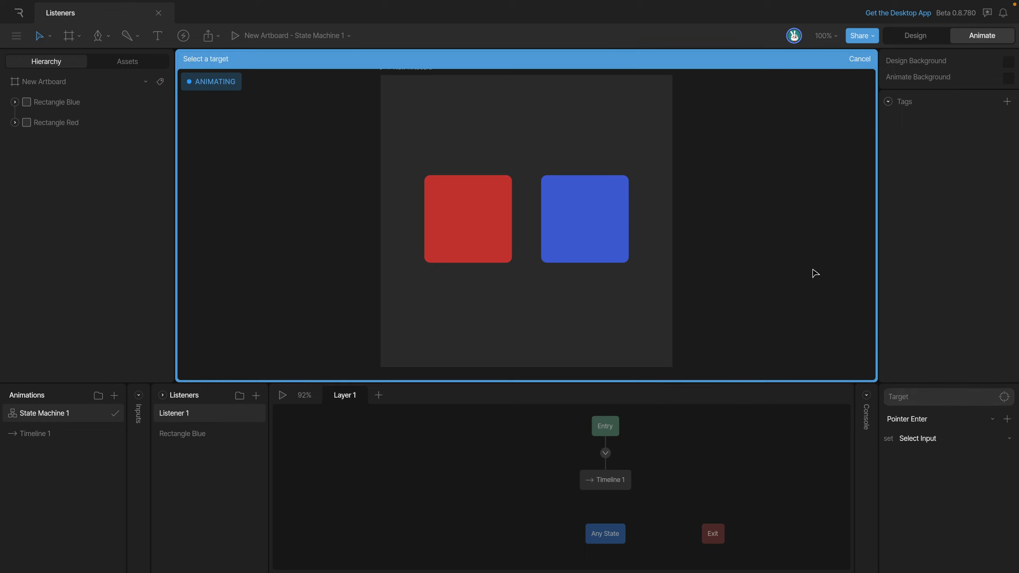
pyautogui.click(468, 241)
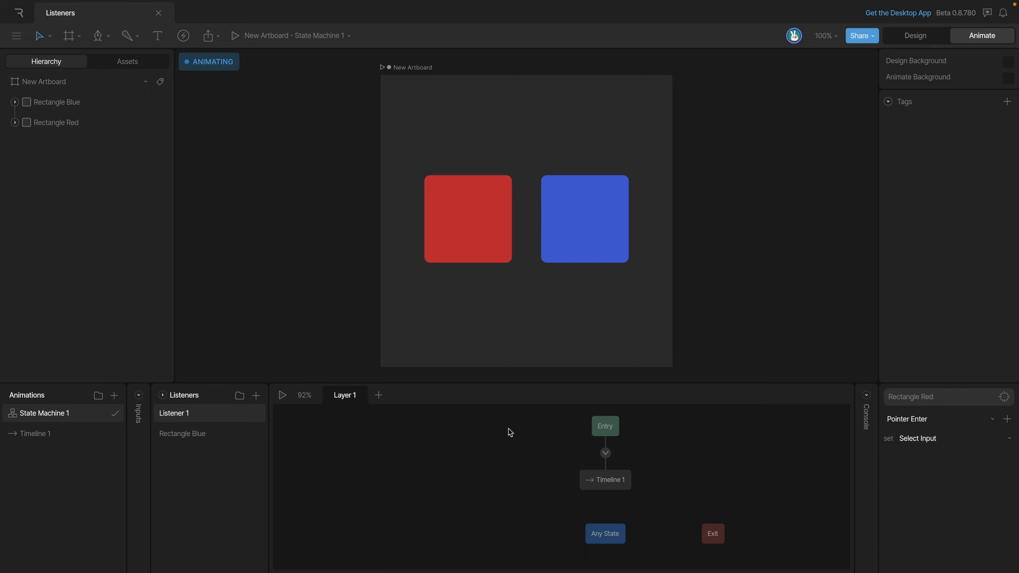
# Delete both the Listener 1 and Rectangle Blue listeners
pyautogui.rightClick(183, 420)
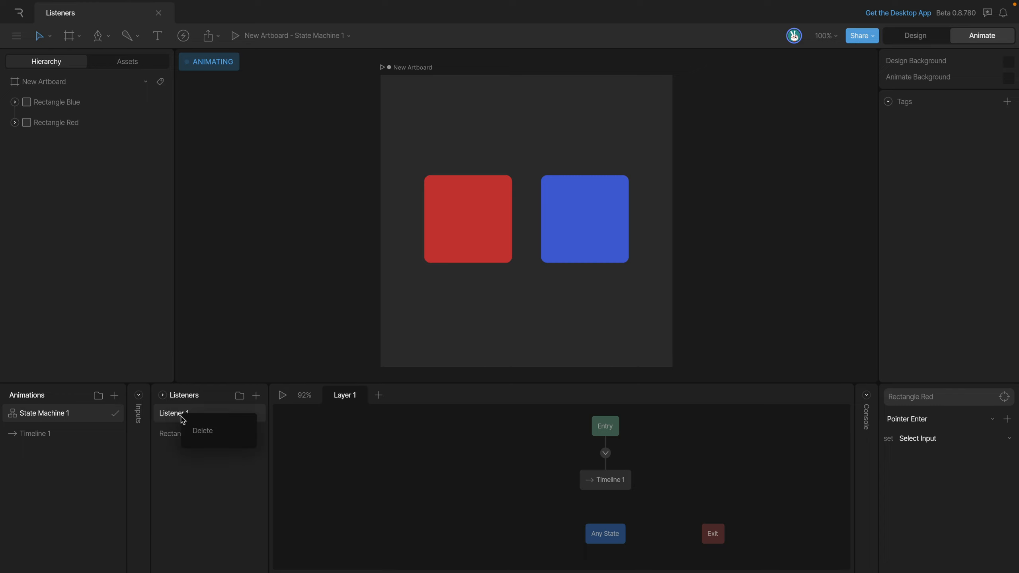
pyautogui.click(202, 431)
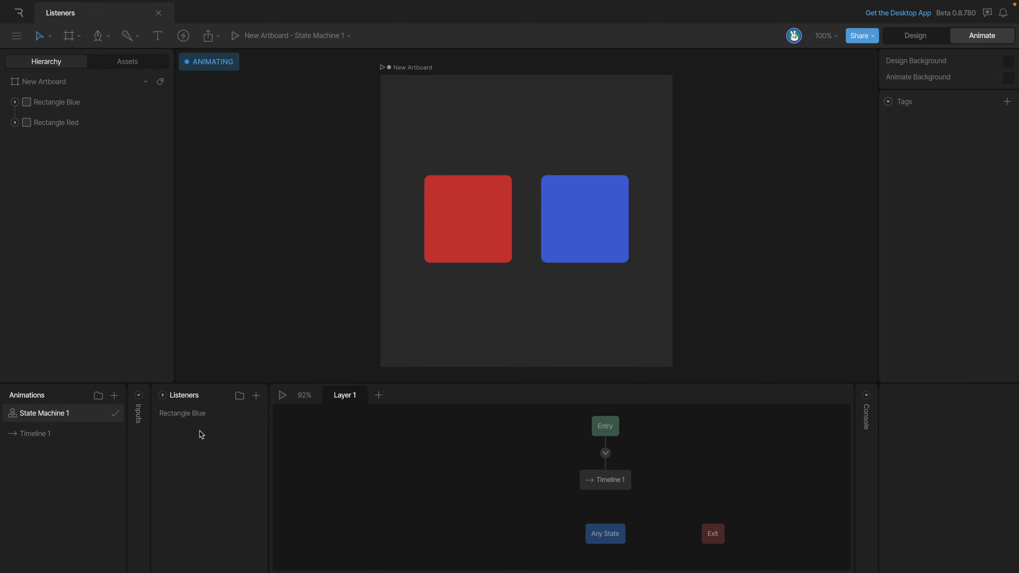
pyautogui.press('alt')
pyautogui.moveTo(257, 415)
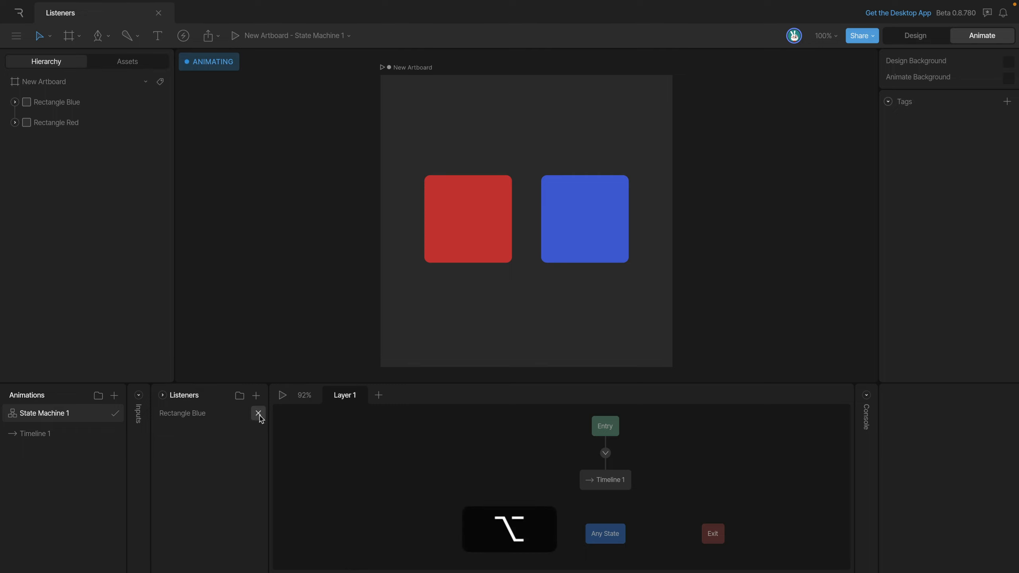
pyautogui.click(258, 418)
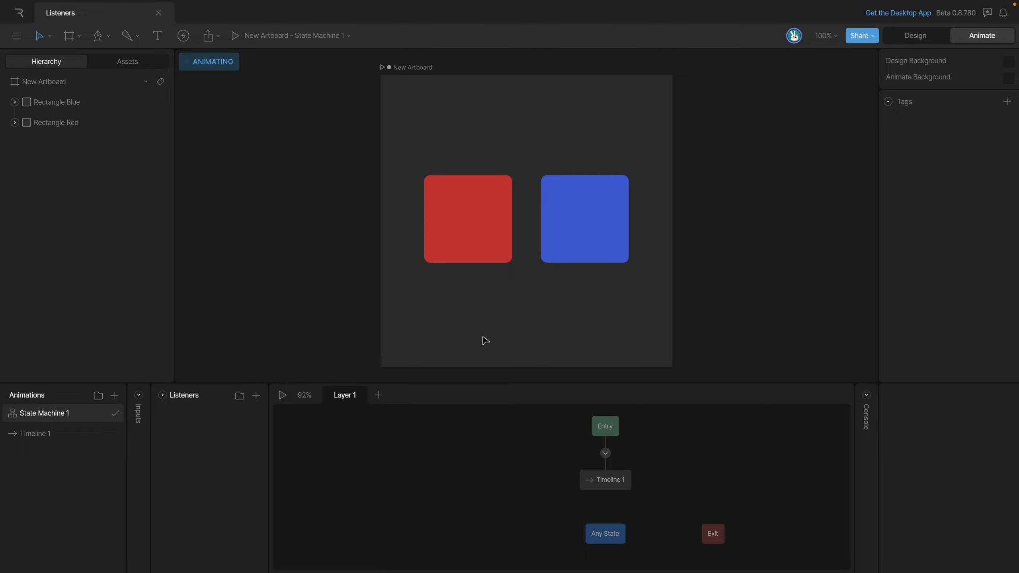
# Create a listener targeting the red rectangle with Pointer Enter as its event
pyautogui.click(479, 234)
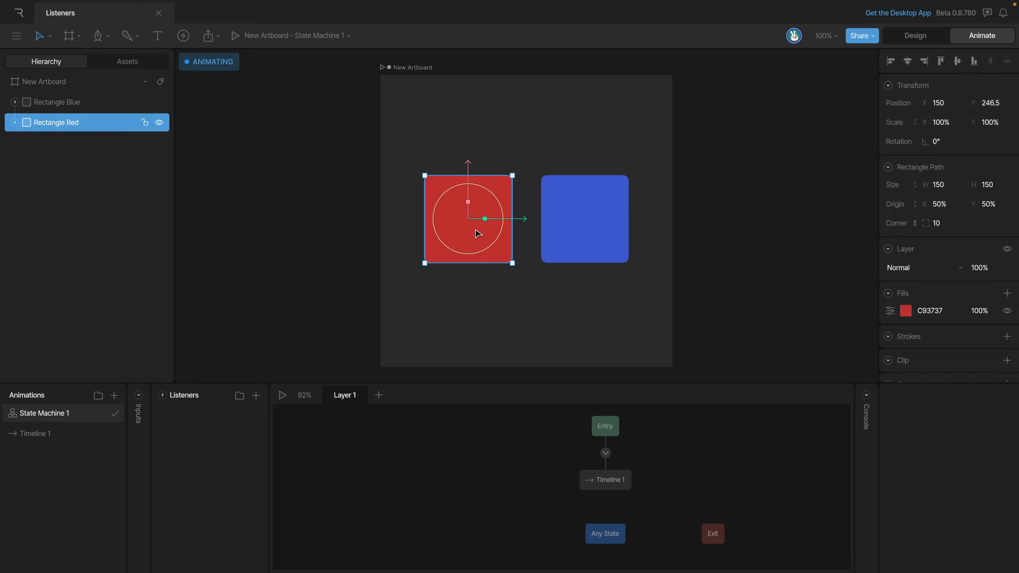
pyautogui.click(255, 395)
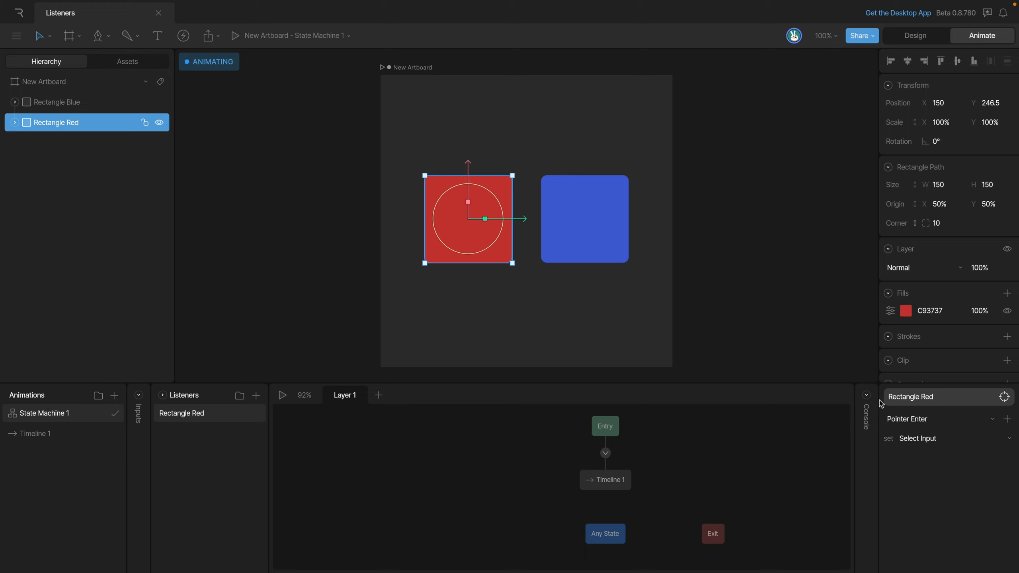
pyautogui.click(888, 419)
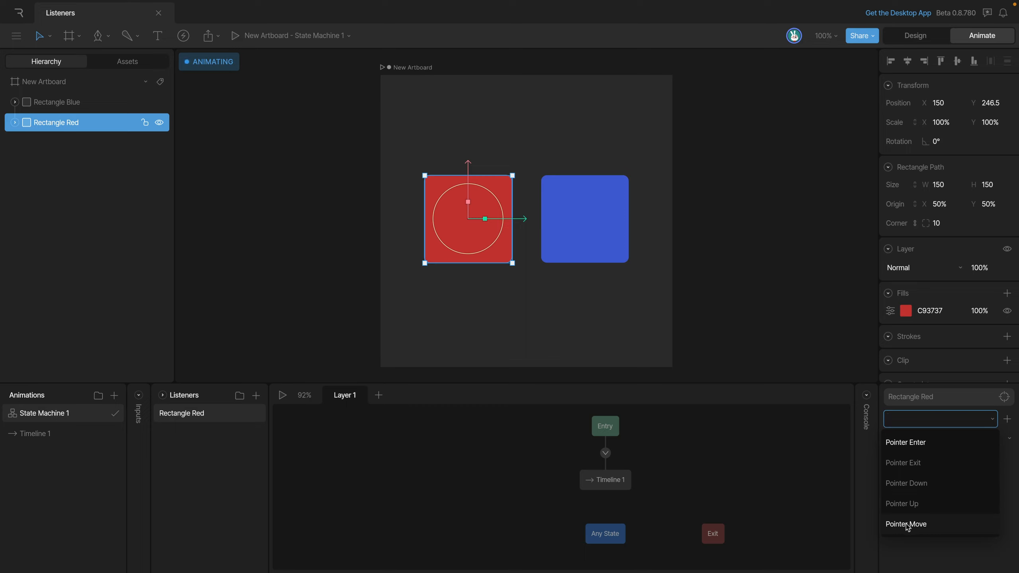
pyautogui.click(910, 444)
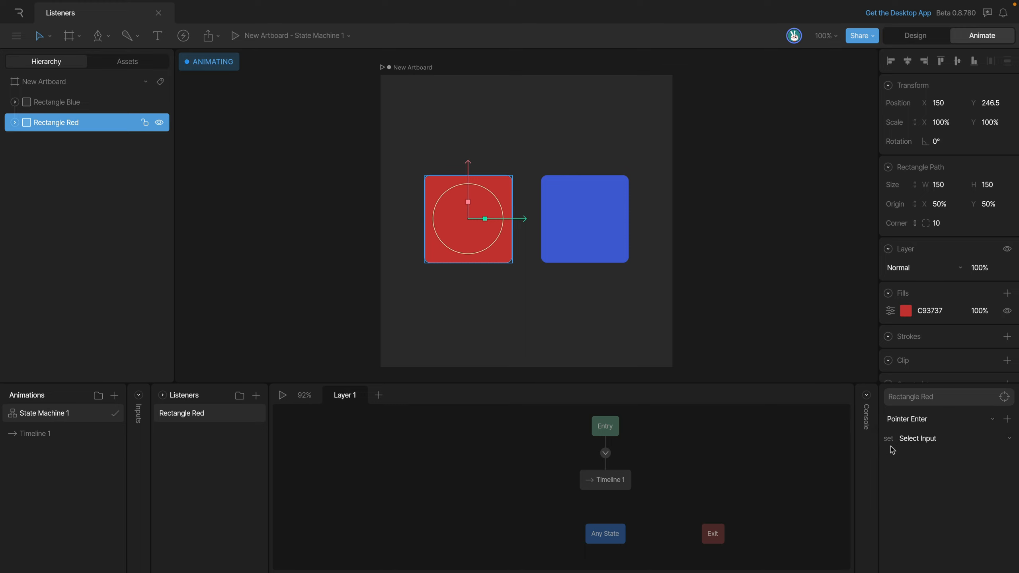
pyautogui.click(942, 445)
pyautogui.click(970, 460)
# Add a number, a boolean and a trigger input to State Machine 1
pyautogui.click(138, 398)
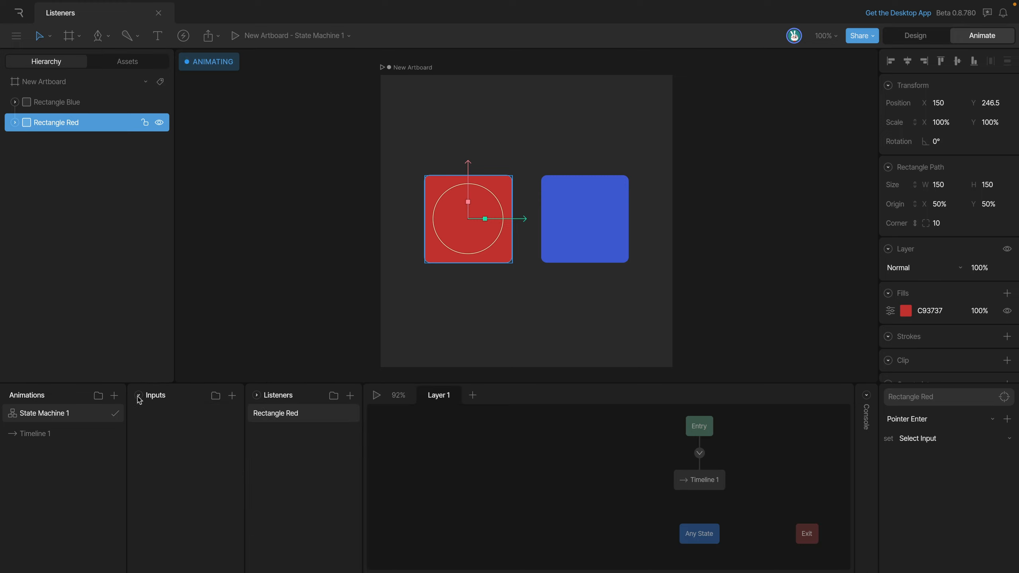
pyautogui.click(233, 395)
pyautogui.click(239, 426)
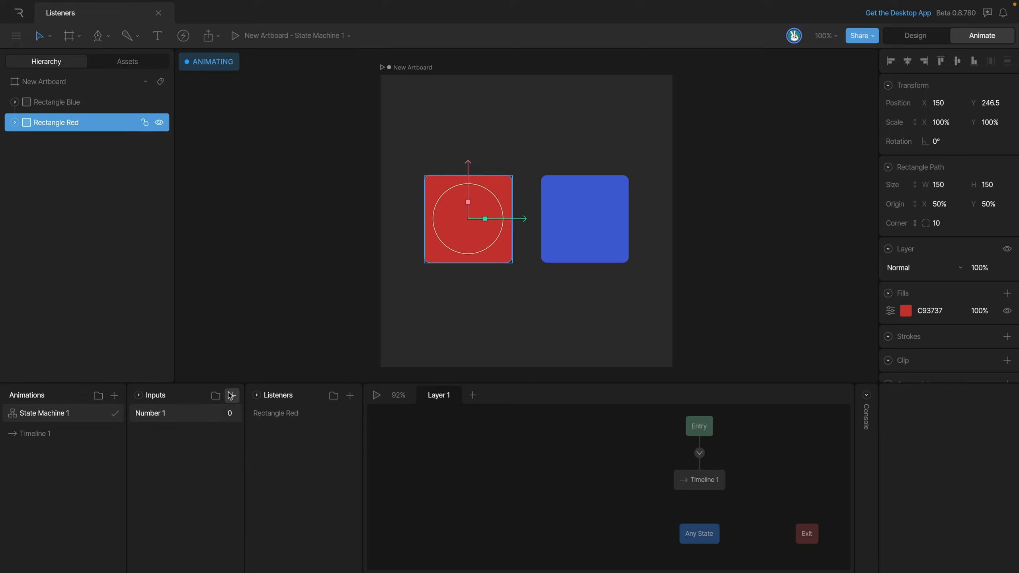
pyautogui.click(231, 396)
pyautogui.click(249, 456)
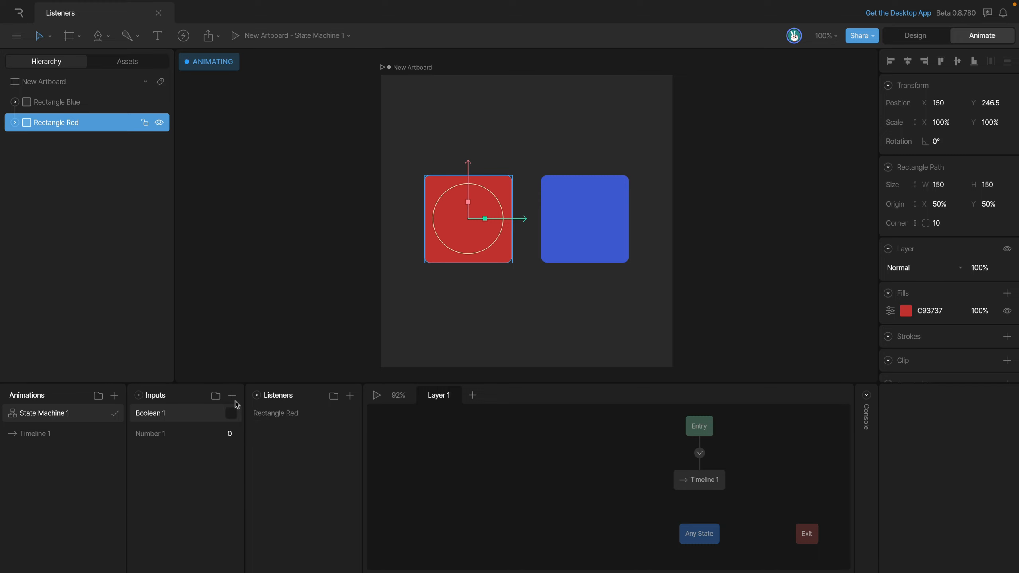
pyautogui.click(232, 396)
pyautogui.click(253, 478)
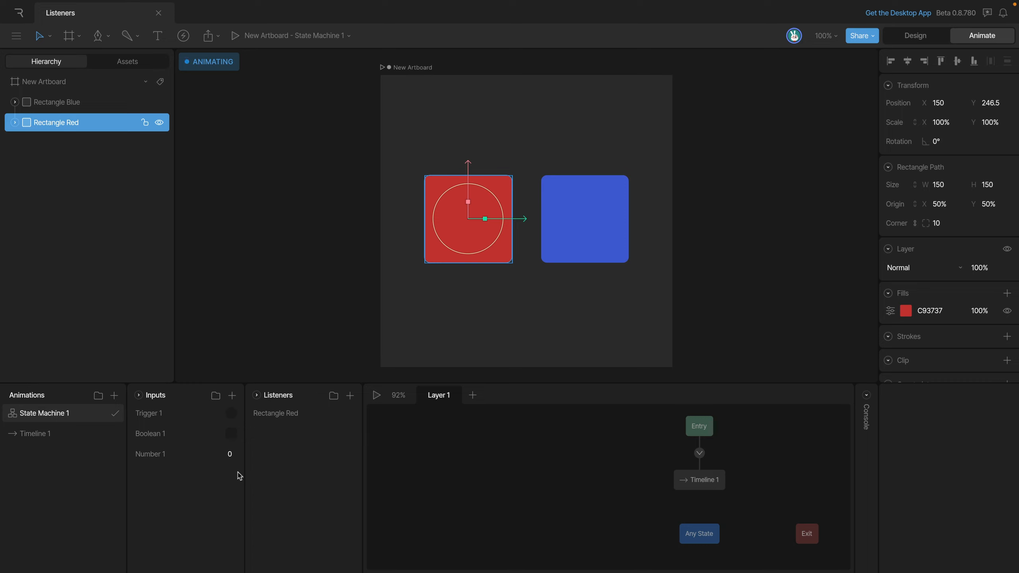
# Make the Rectangle Red listener set Boolean 1 to true on Pointer Enter
pyautogui.click(287, 420)
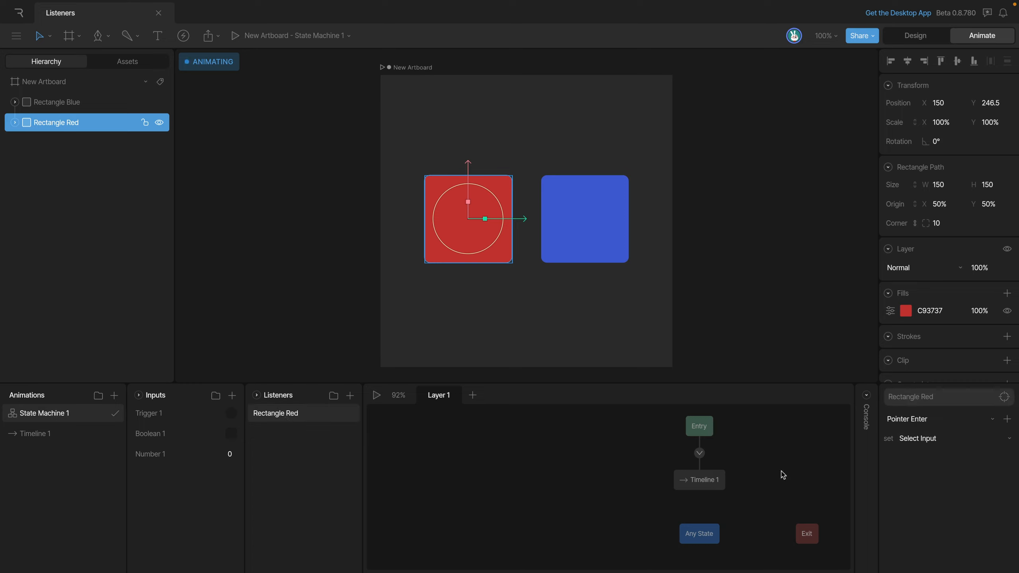
pyautogui.click(918, 438)
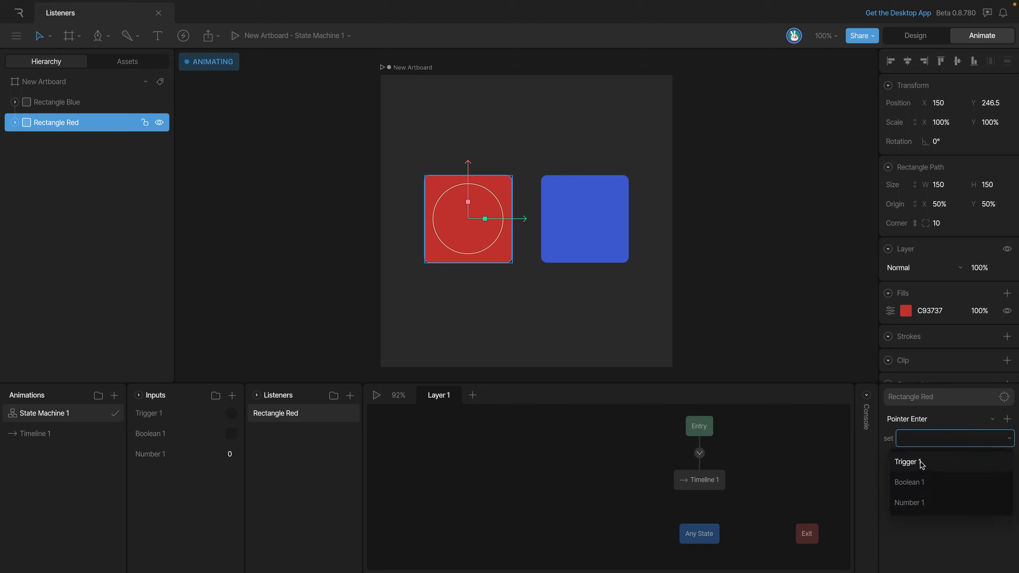
pyautogui.click(920, 482)
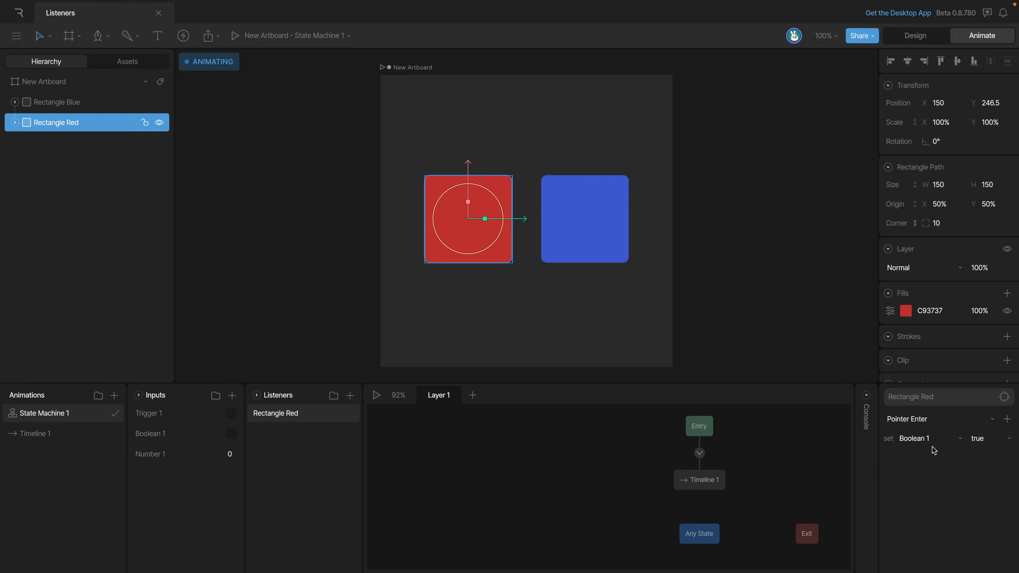
# Play the state machine and test the Pointer Enter listener on the red rectangle, watching Boolean 1, and stop playback
pyautogui.click(376, 395)
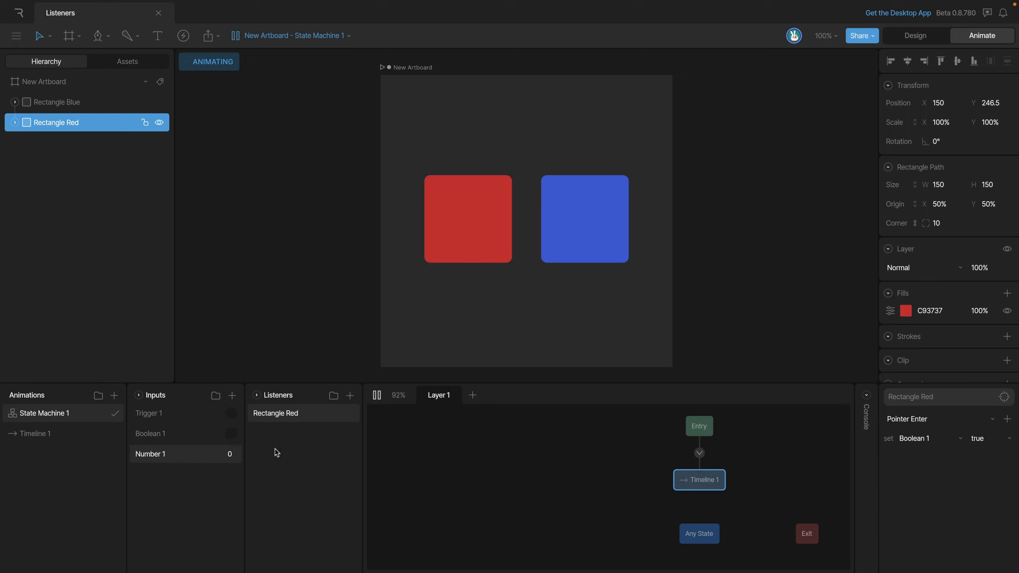
pyautogui.moveTo(465, 246)
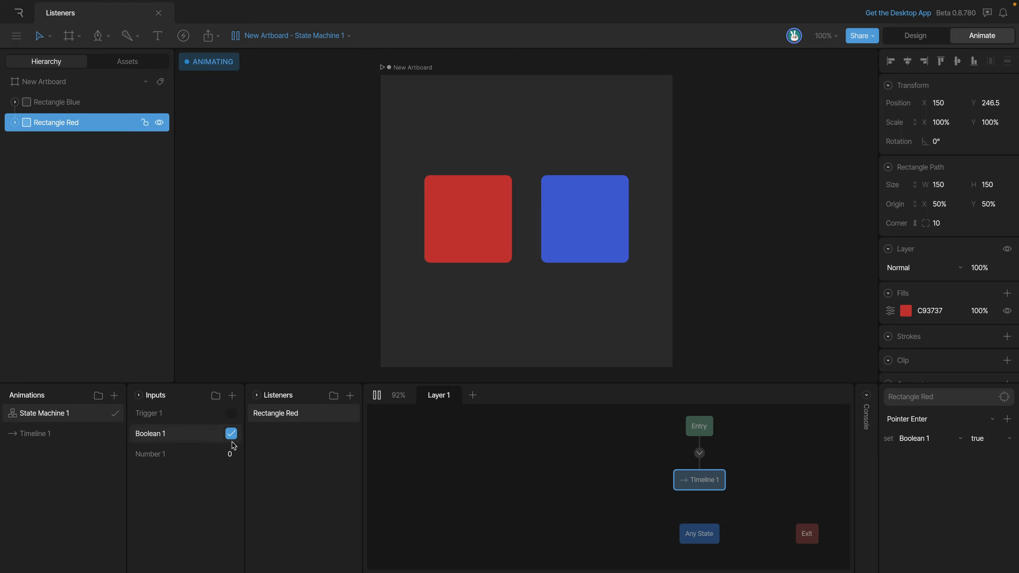
pyautogui.click(376, 396)
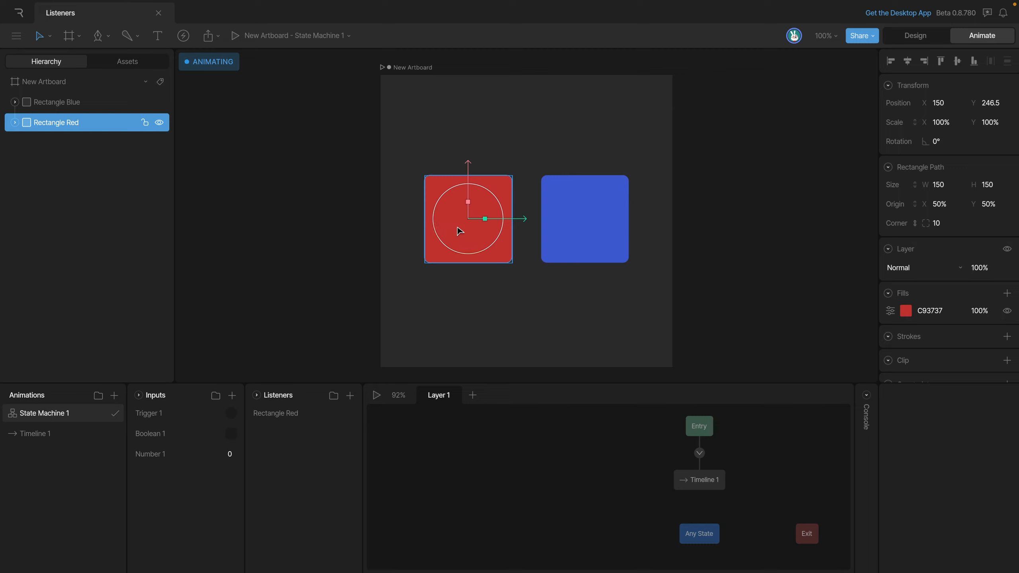
# Add a second listener to the red rectangle that sets Boolean 1 to false on Pointer Exit
pyautogui.click(453, 311)
pyautogui.click(477, 246)
pyautogui.click(351, 395)
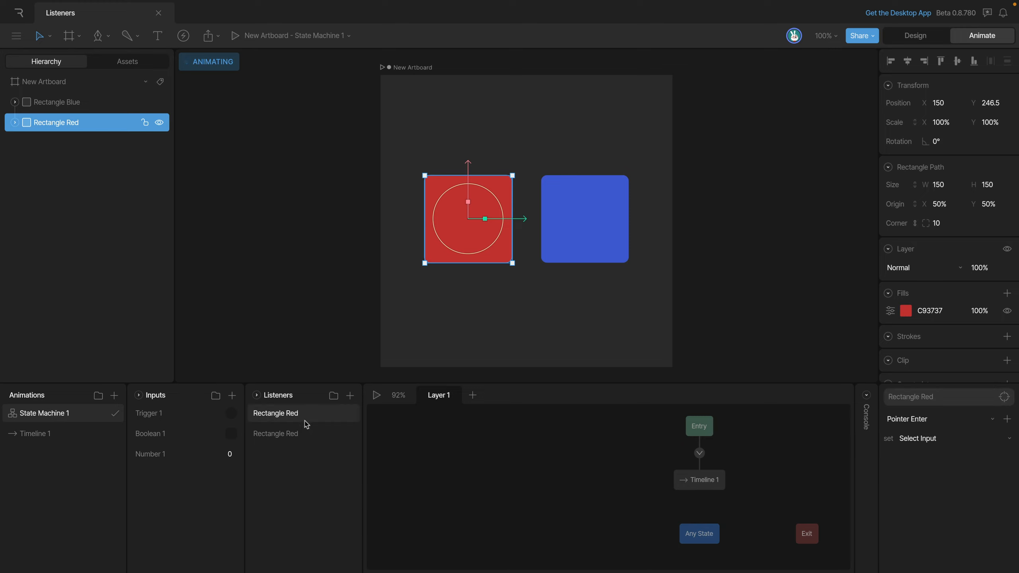
pyautogui.click(902, 425)
pyautogui.click(906, 463)
pyautogui.click(924, 443)
pyautogui.click(922, 483)
pyautogui.click(991, 446)
pyautogui.click(980, 445)
# Rename the Pointer Exit listener to Rectangle Red Exit and the Pointer Enter listener to Rectangle Red Enter
pyautogui.doubleClick(297, 413)
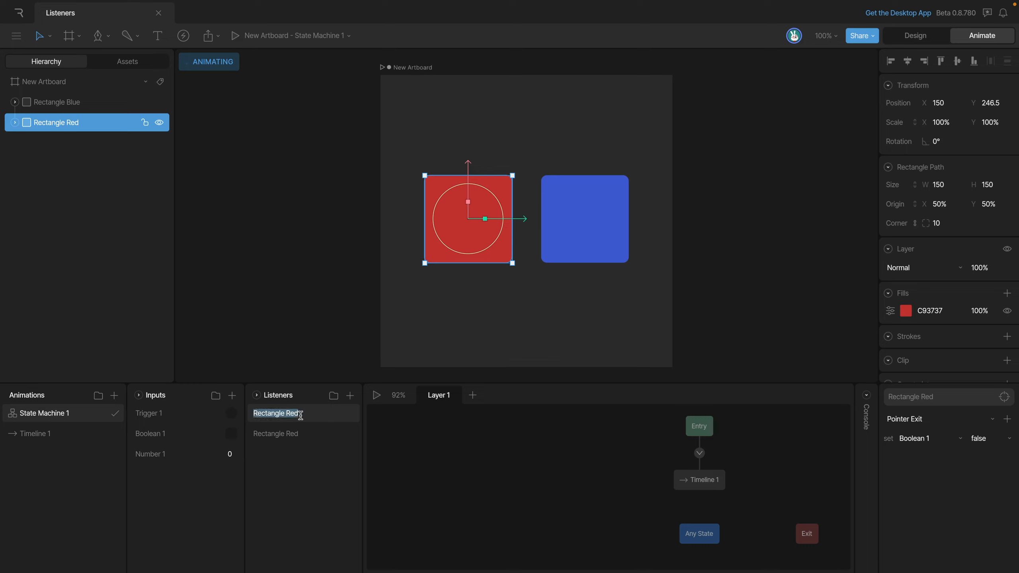
pyautogui.click(300, 413)
pyautogui.write('Exit')
pyautogui.doubleClick(301, 435)
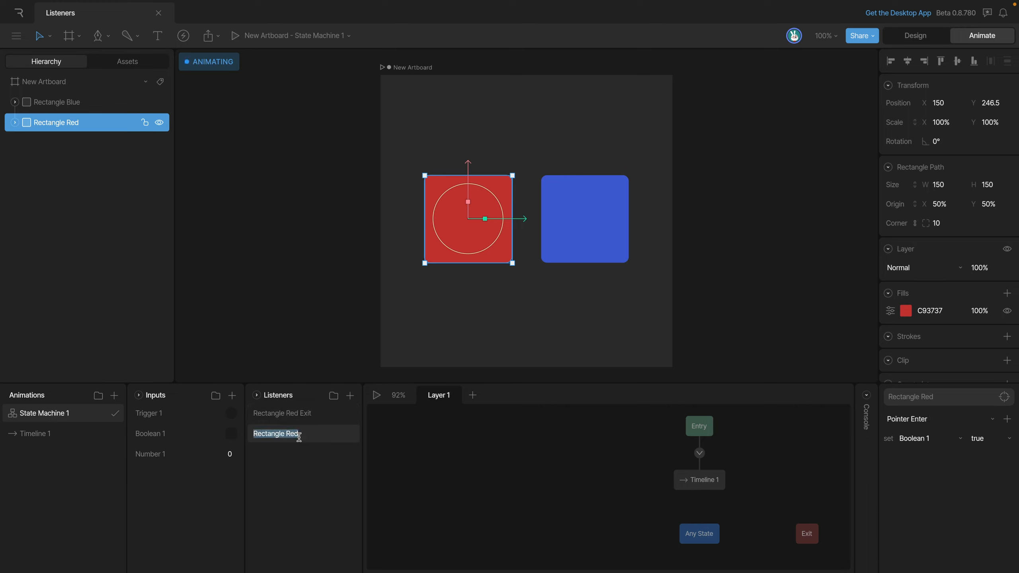
pyautogui.click(304, 436)
pyautogui.write('Enter')
pyautogui.press('Return')
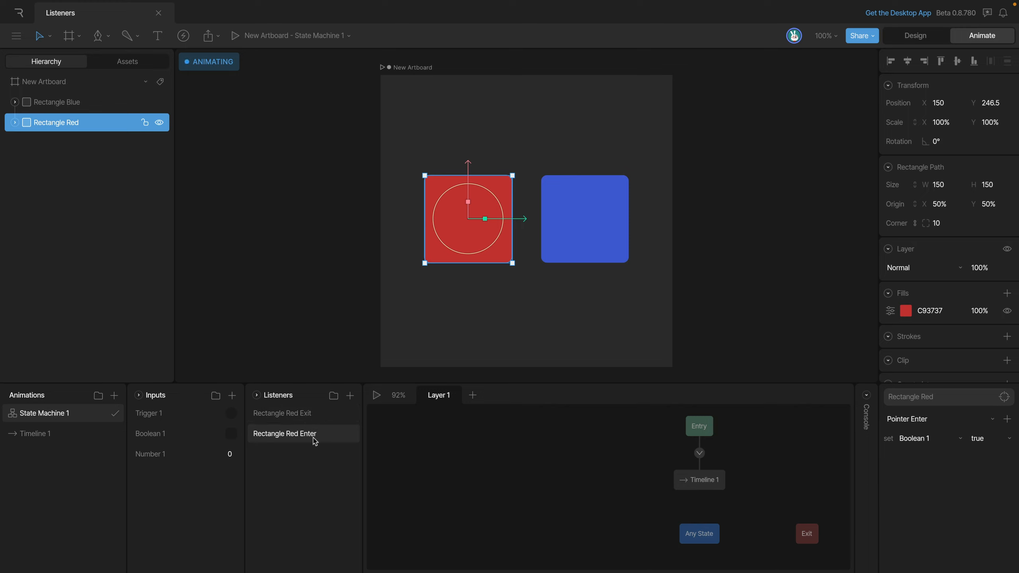
# Review both red rectangle listeners and test them during playback by moving the pointer onto and off the red rectangle
pyautogui.click(295, 418)
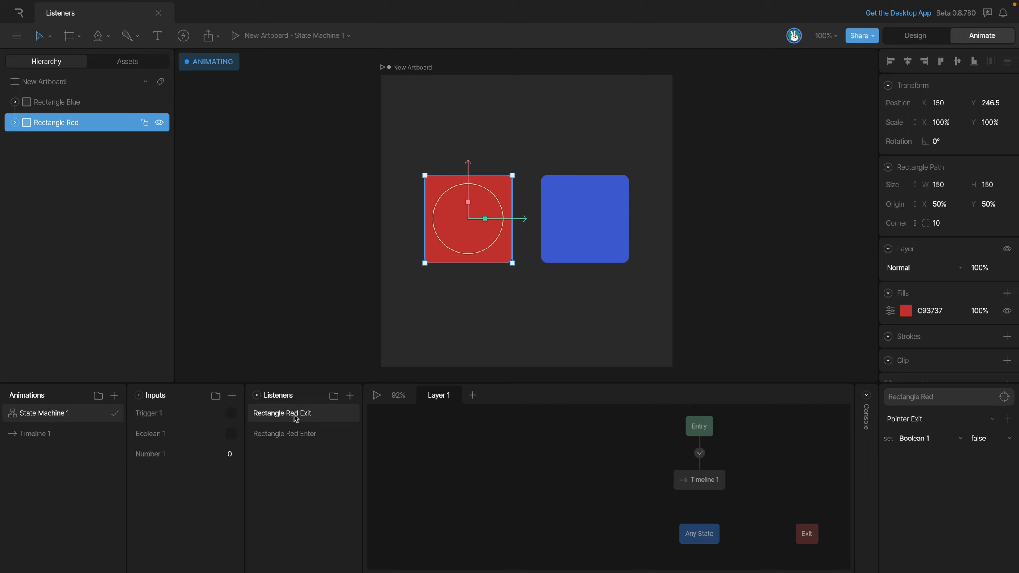
pyautogui.click(299, 436)
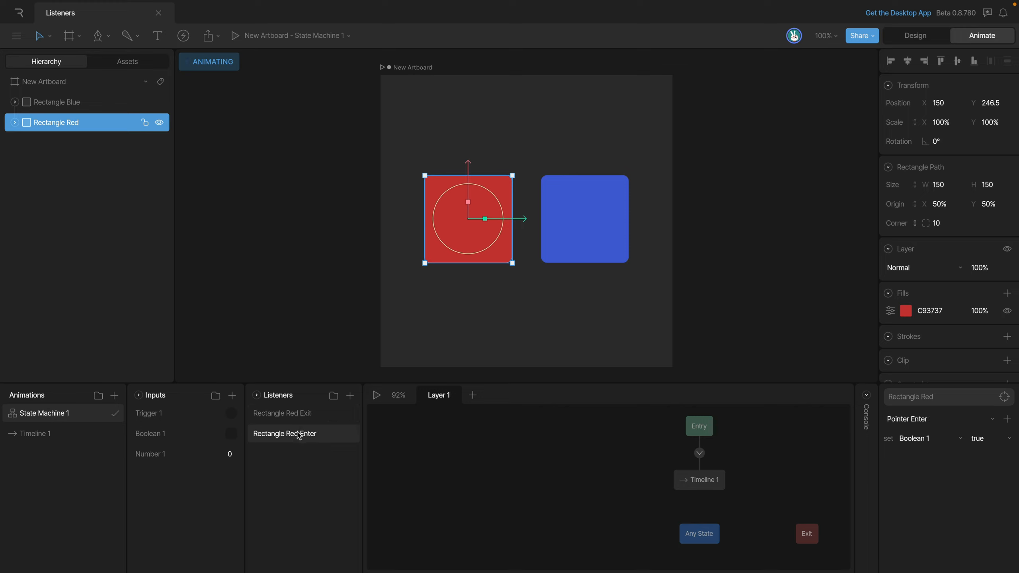
pyautogui.press('space')
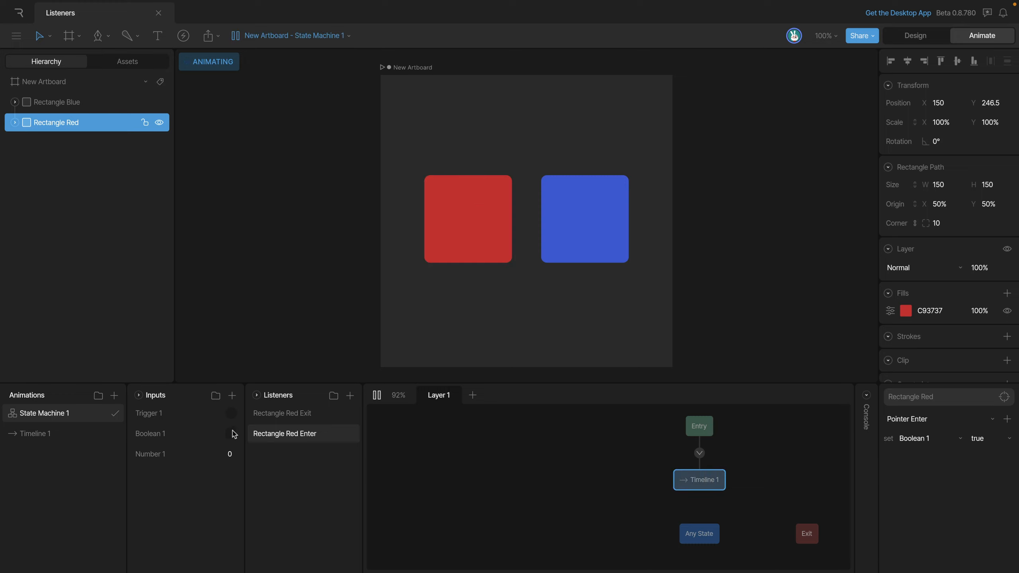
pyautogui.moveTo(475, 253)
pyautogui.moveTo(479, 302)
pyautogui.click(377, 398)
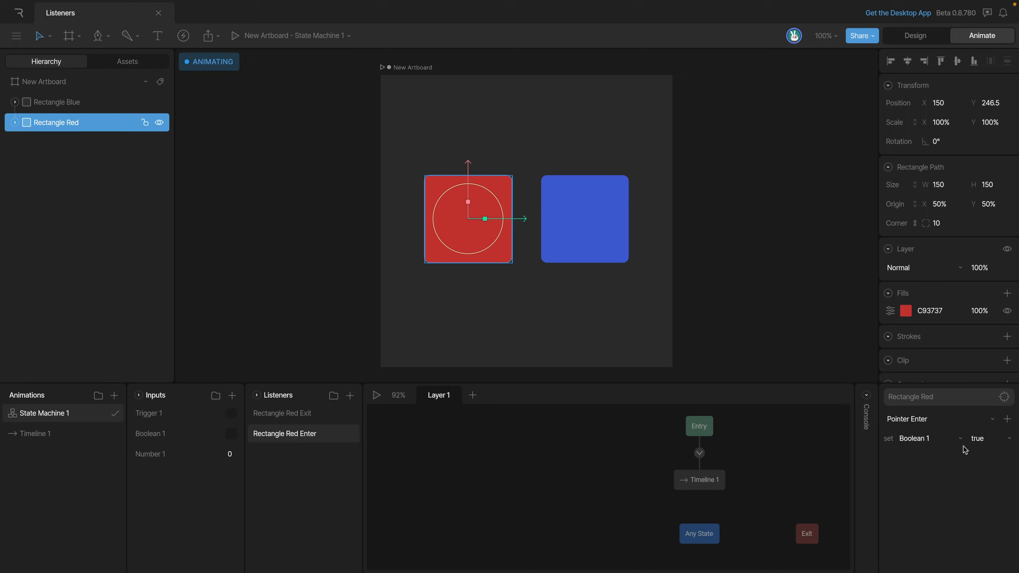
# Add an Input Change action to the Rectangle Red Enter listener that sets Number 1 to 1
pyautogui.click(1007, 419)
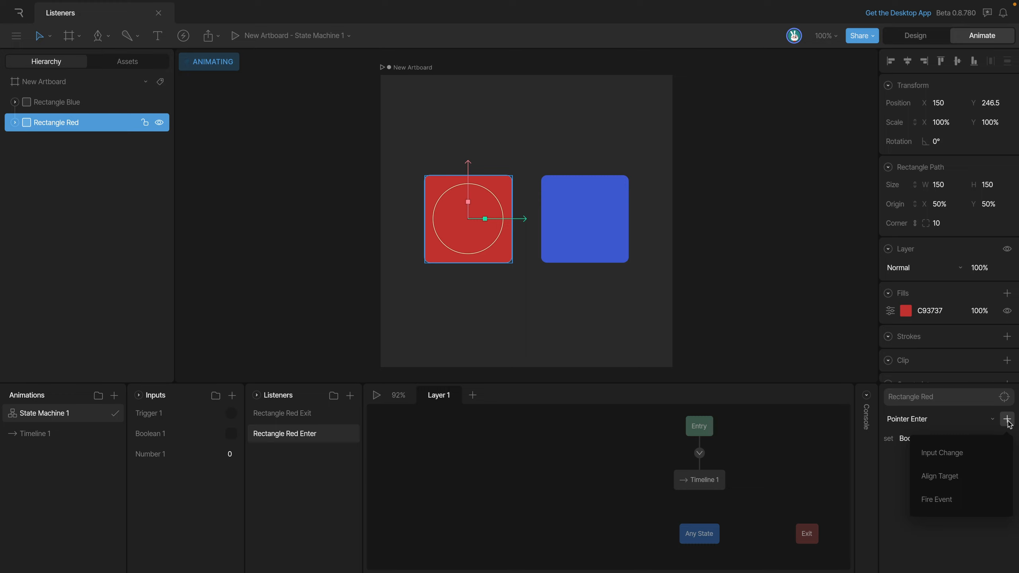
pyautogui.click(941, 461)
pyautogui.click(922, 460)
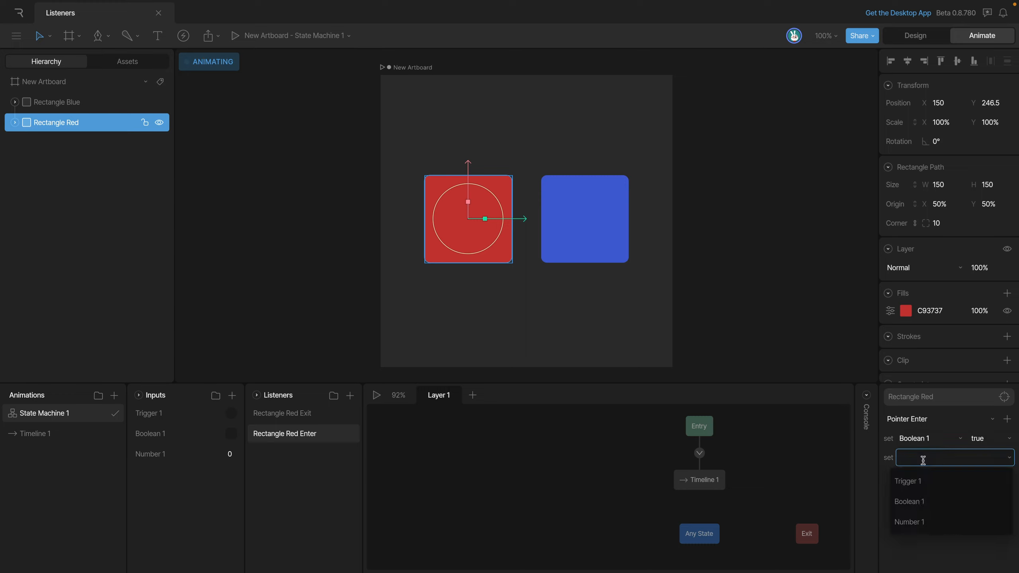
pyautogui.click(908, 521)
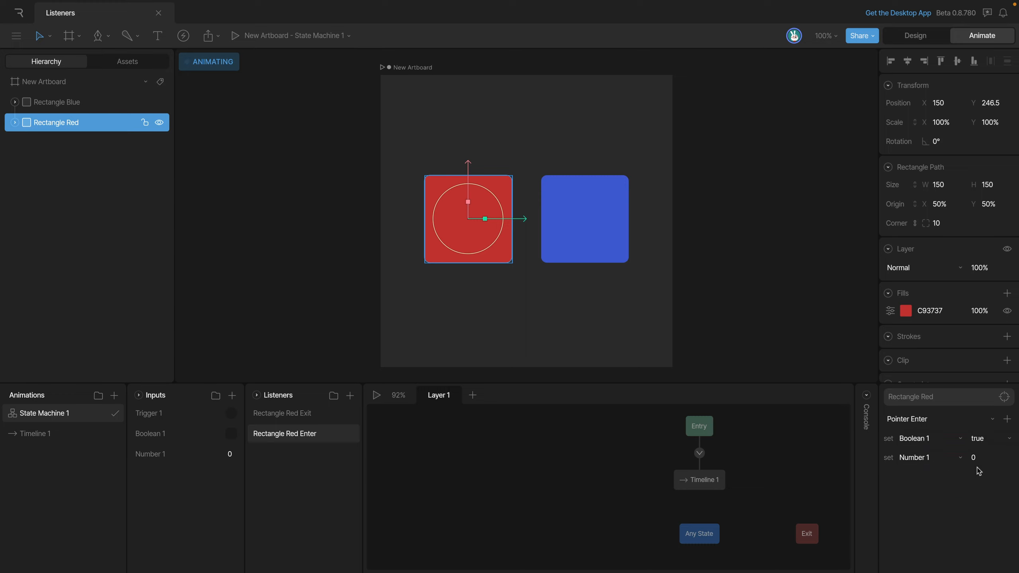
pyautogui.click(975, 458)
pyautogui.press('Return')
# Add a listener to the blue rectangle and rename it Rectangle Blue Enter
pyautogui.click(576, 227)
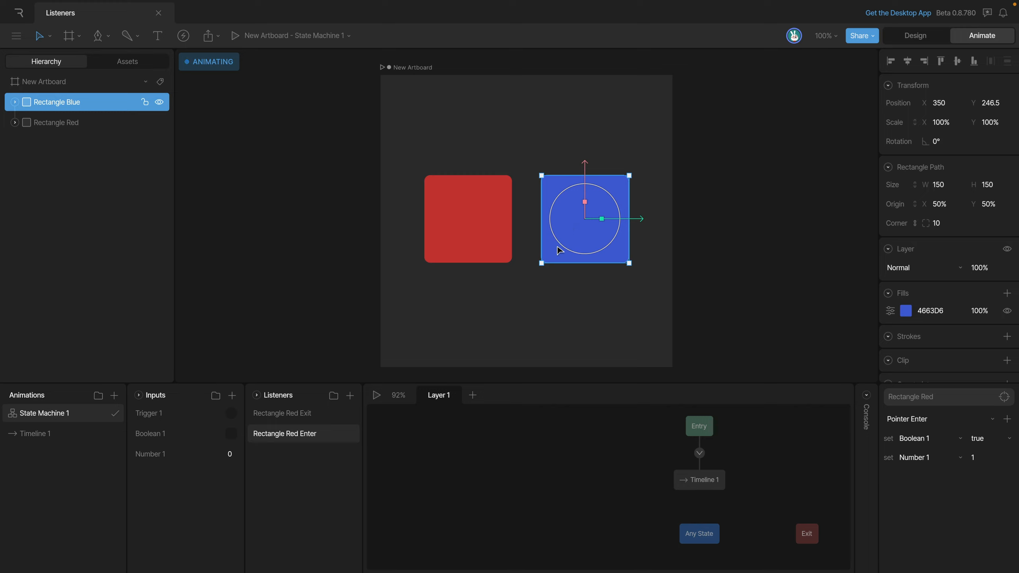
pyautogui.click(350, 396)
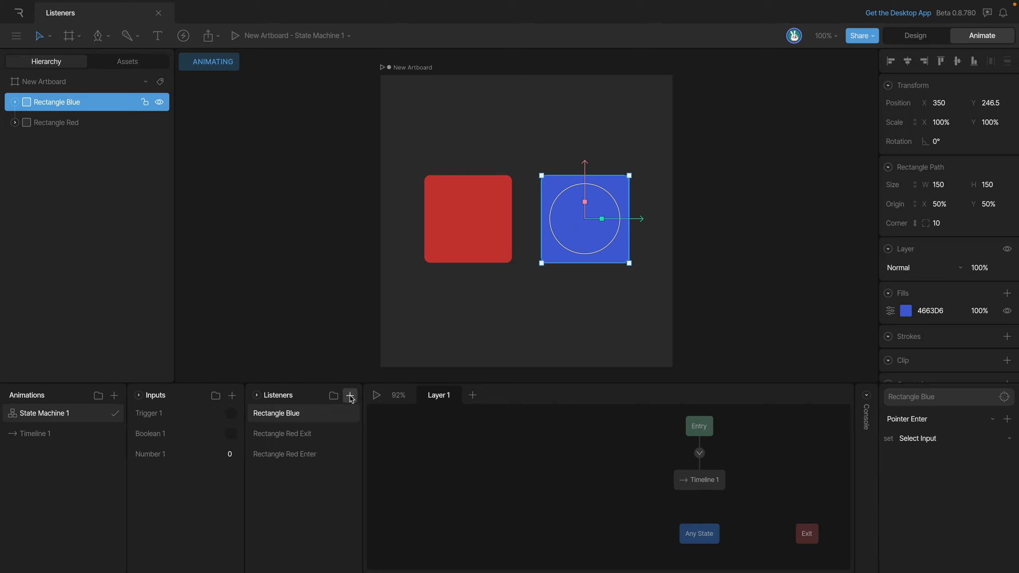
pyautogui.doubleClick(306, 413)
pyautogui.write('Enter')
# Make the Rectangle Blue Enter listener set Number 1 to 2 on Pointer Enter
pyautogui.click(922, 441)
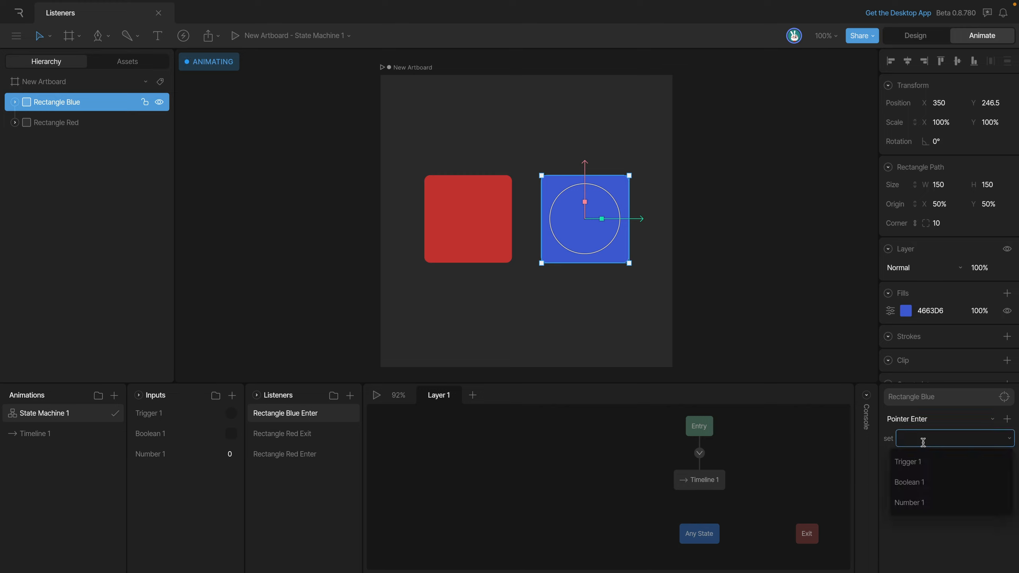
pyautogui.click(918, 502)
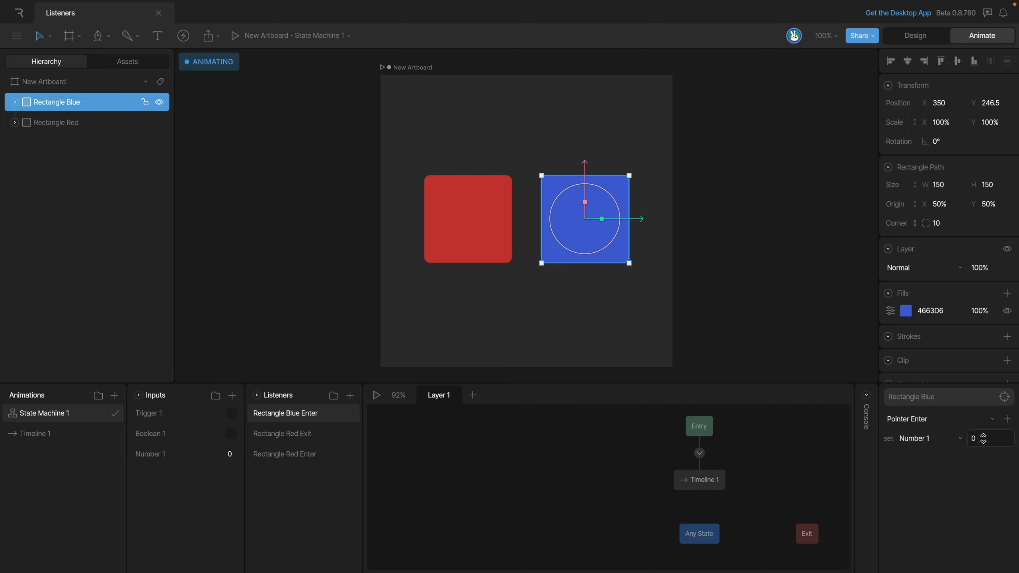
pyautogui.click(983, 439)
pyautogui.write('2')
pyautogui.press('Return')
# Test the Number 1 changes on both rectangles during playback, and review the actions of the red rectangle's enter and exit listeners
pyautogui.click(376, 395)
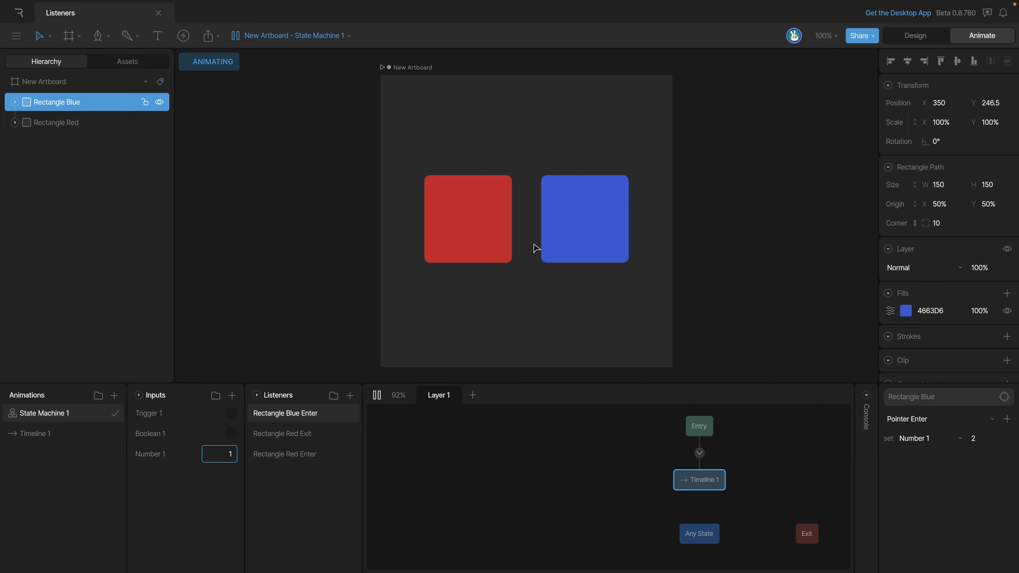
pyautogui.moveTo(591, 247)
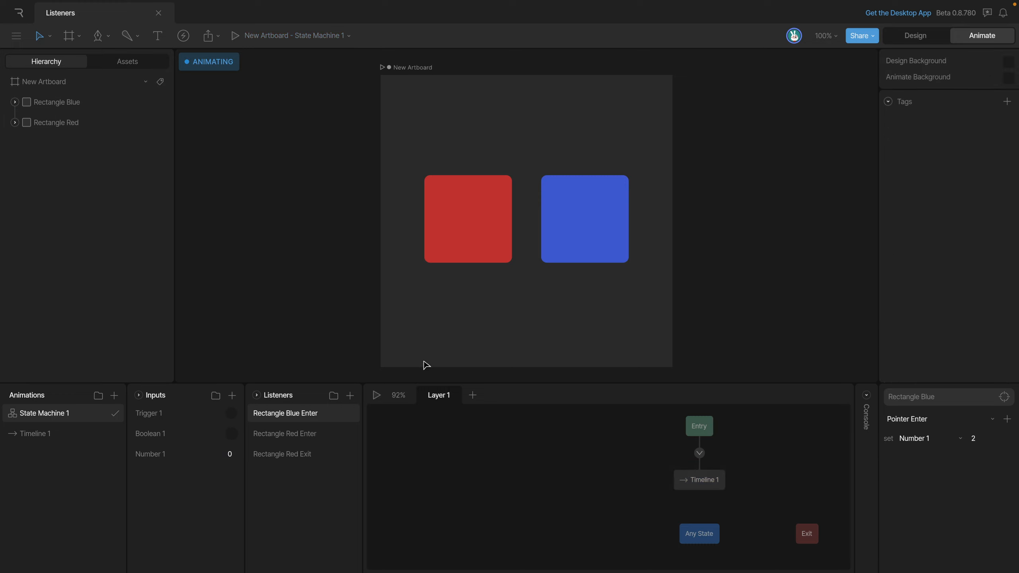
pyautogui.click(312, 434)
pyautogui.click(310, 418)
pyautogui.click(308, 433)
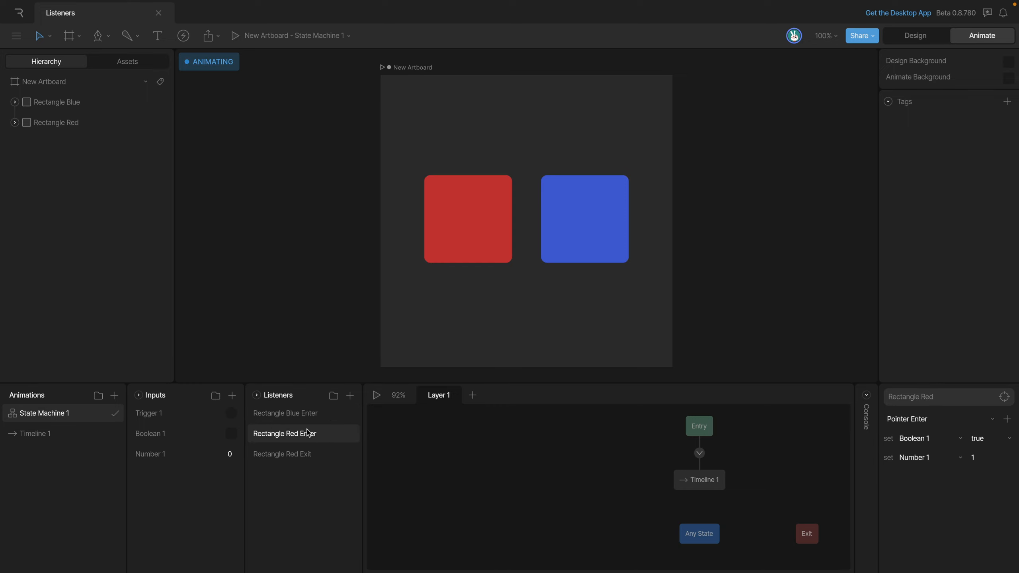
pyautogui.click(304, 454)
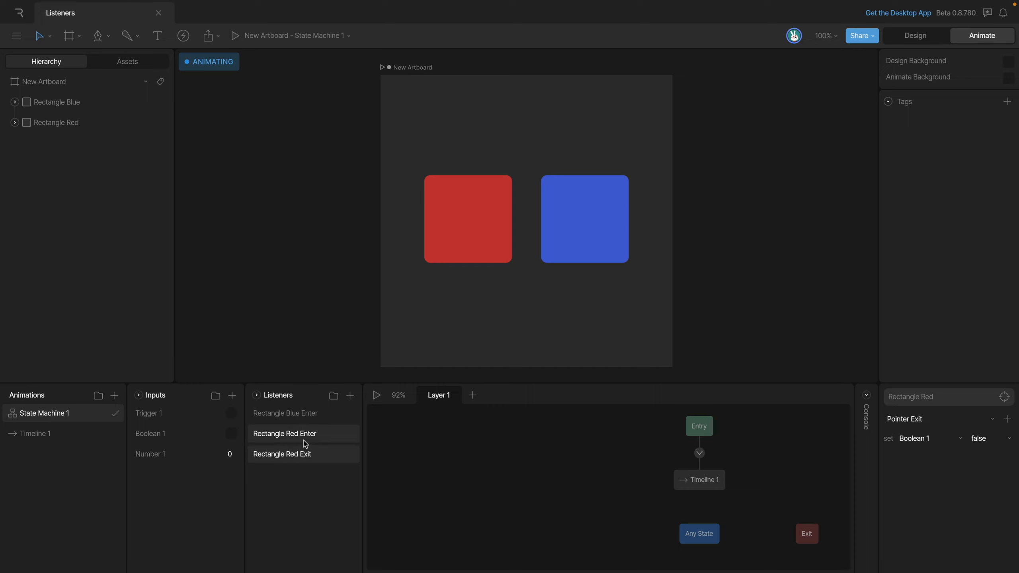
pyautogui.click(303, 438)
pyautogui.click(304, 458)
pyautogui.click(306, 438)
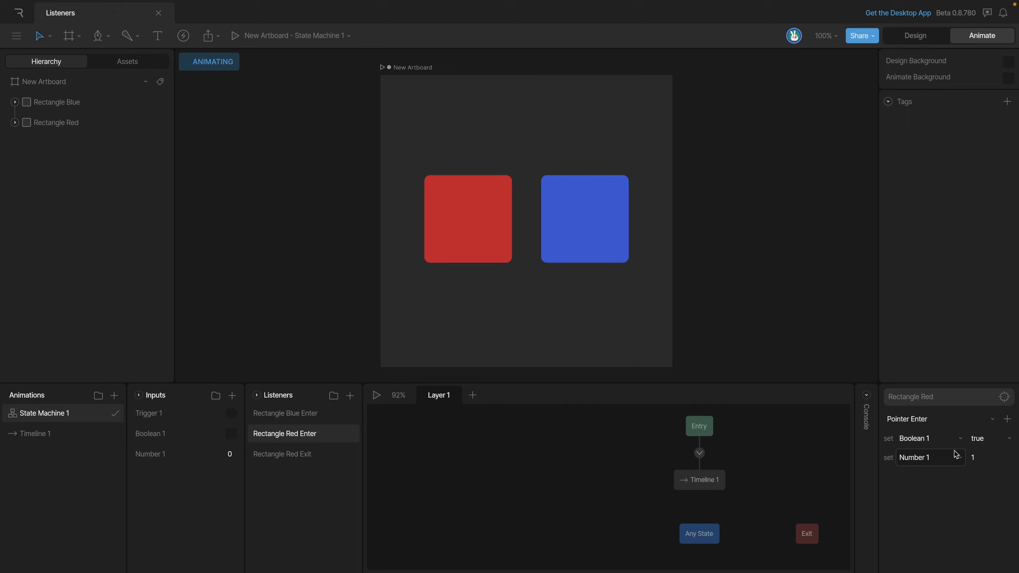
# Add an Align Target action to the Rectangle Red Enter listener, delete that action, and deselect the listener
pyautogui.click(1006, 418)
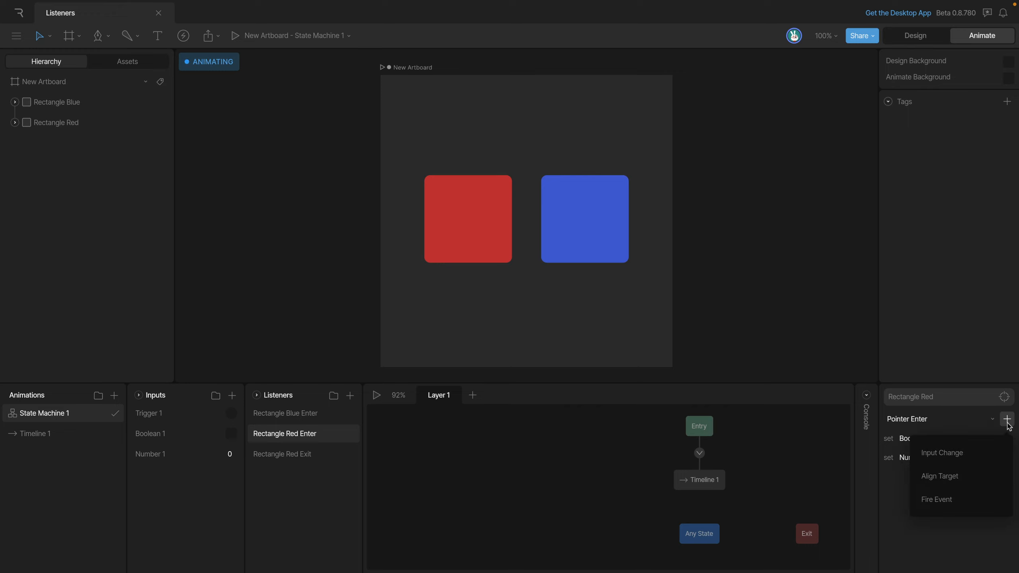
pyautogui.click(939, 477)
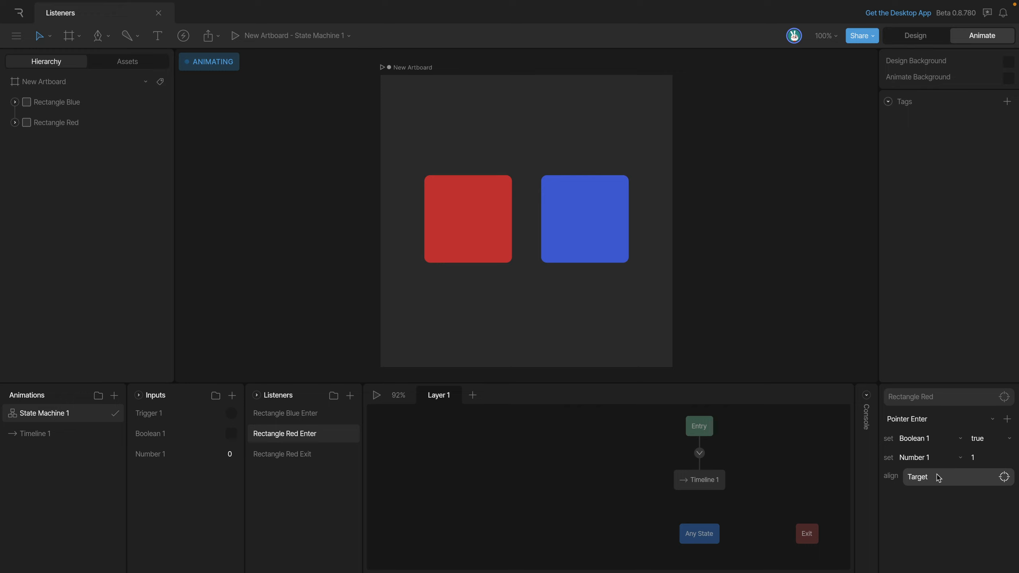
pyautogui.rightClick(938, 478)
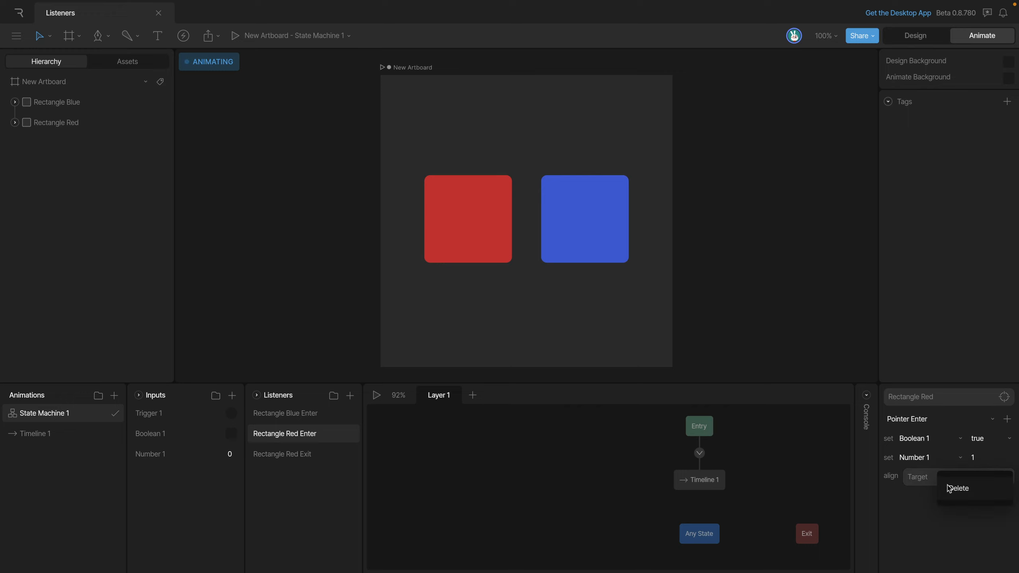
pyautogui.click(921, 506)
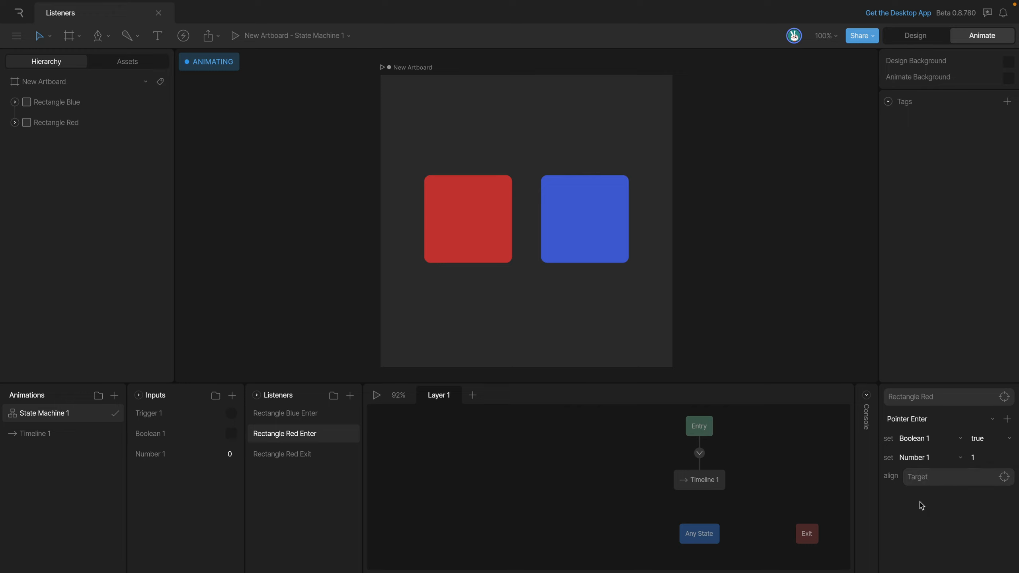
pyautogui.press('alt')
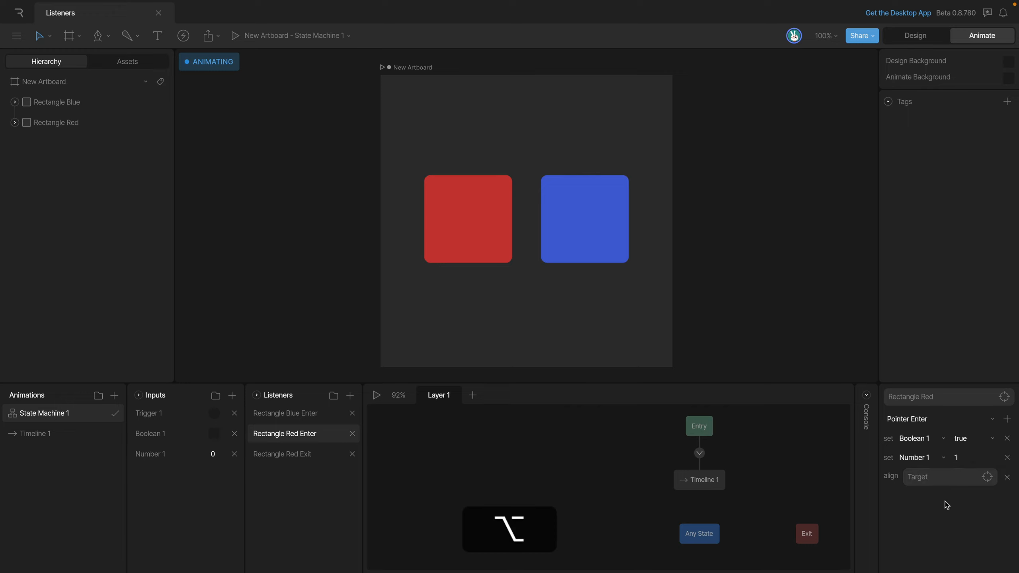
pyautogui.keyDown('alt'); pyautogui.click(1008, 477); pyautogui.keyUp('alt')
pyautogui.click(535, 448)
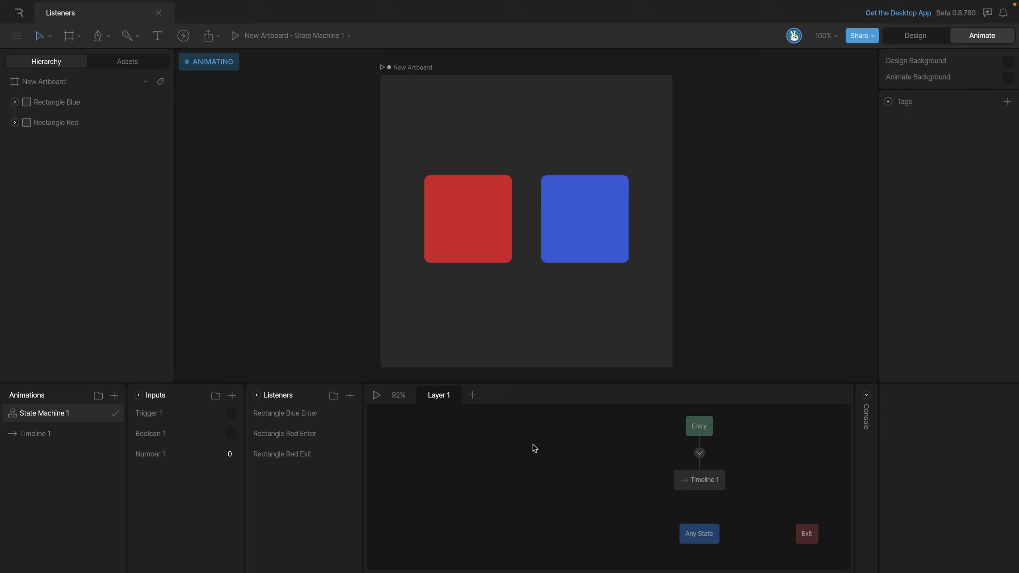
# Add another listener to the blue rectangle that fires Trigger 1 on Pointer Down
pyautogui.click(589, 232)
pyautogui.click(351, 396)
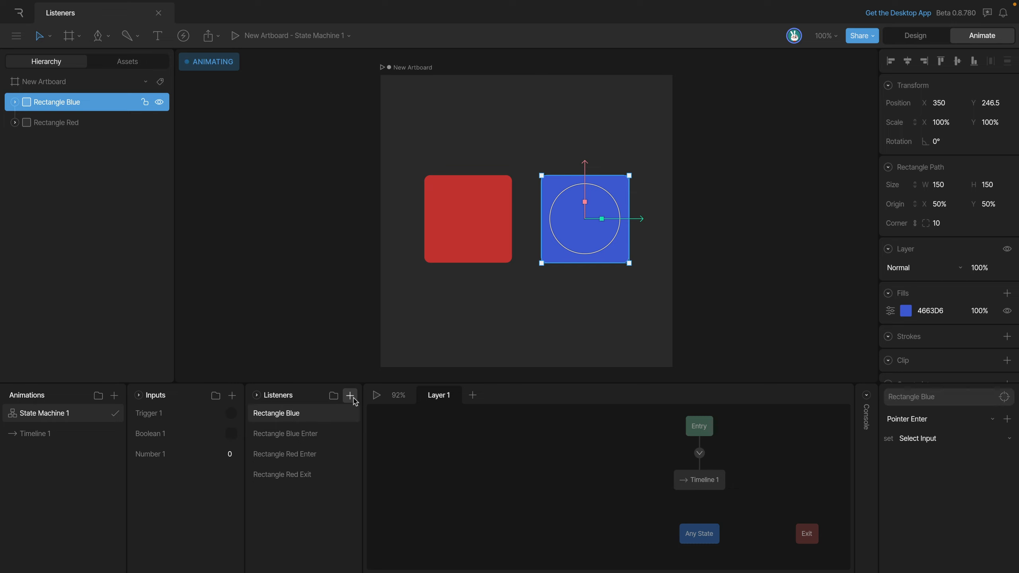
pyautogui.click(904, 419)
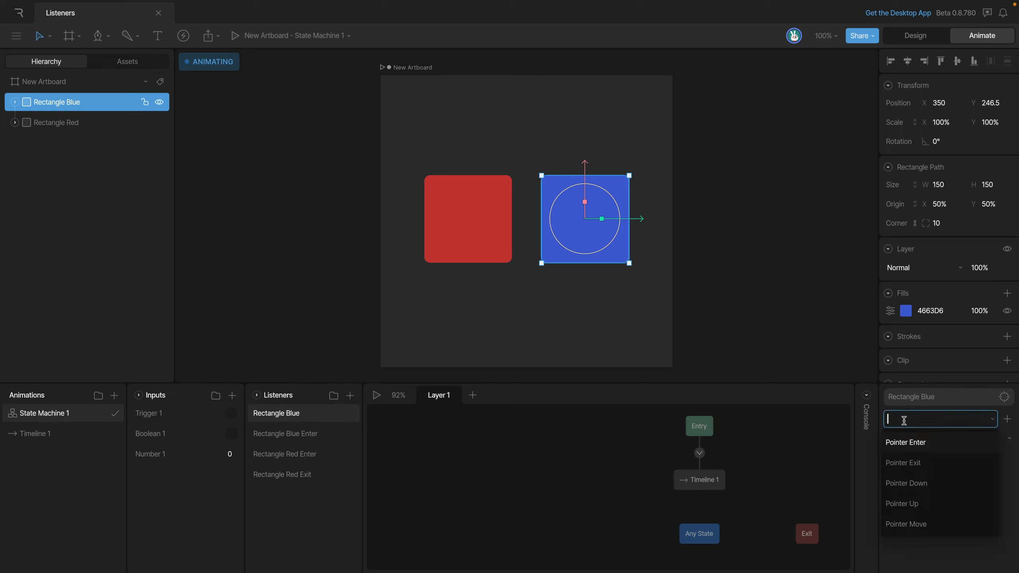
pyautogui.click(912, 483)
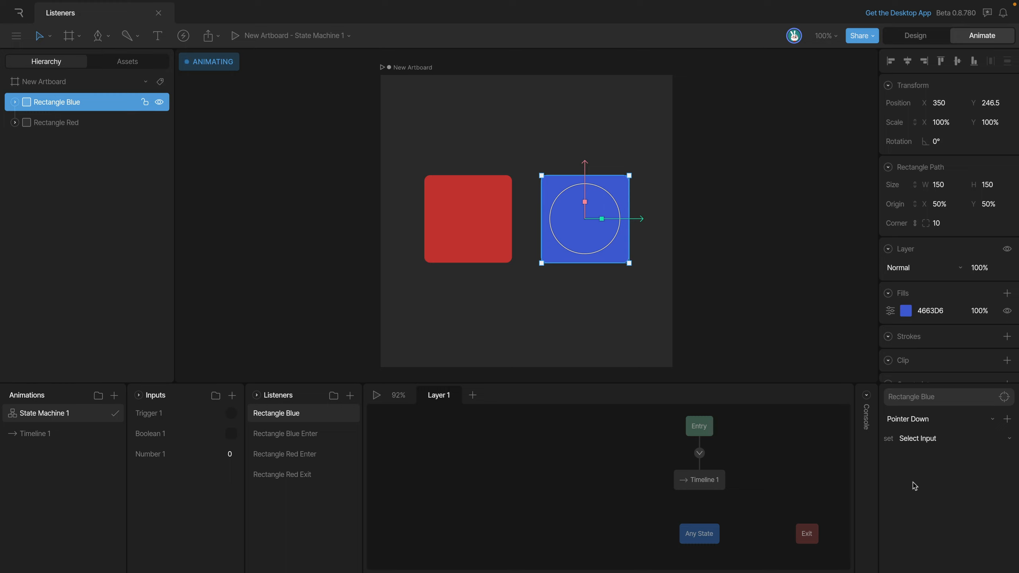
pyautogui.click(927, 439)
pyautogui.click(910, 465)
# Play the state machine with the Console open and test entering both rectangles and pressing the blue one
pyautogui.click(376, 396)
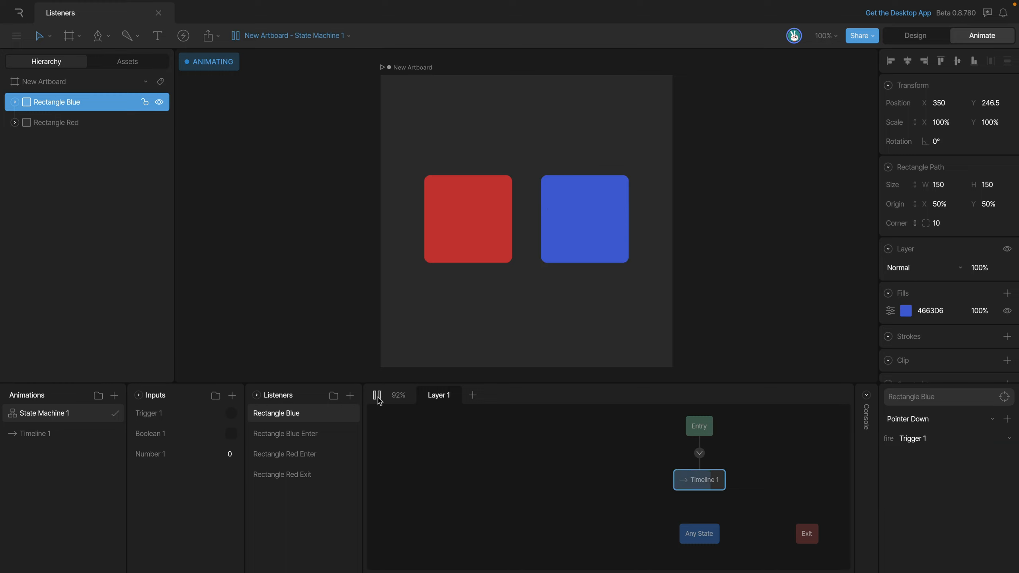
pyautogui.click(866, 397)
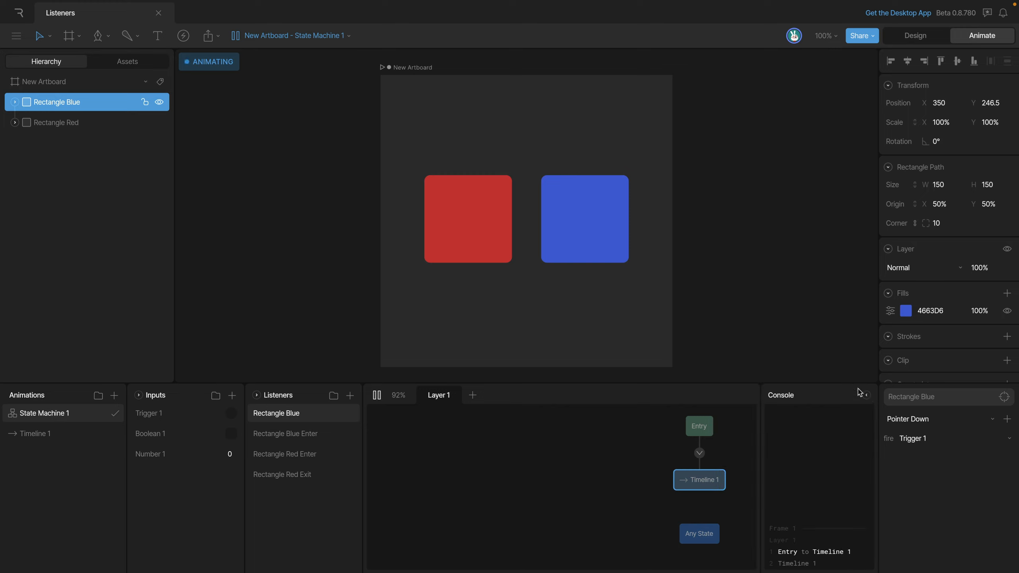
pyautogui.moveTo(601, 258)
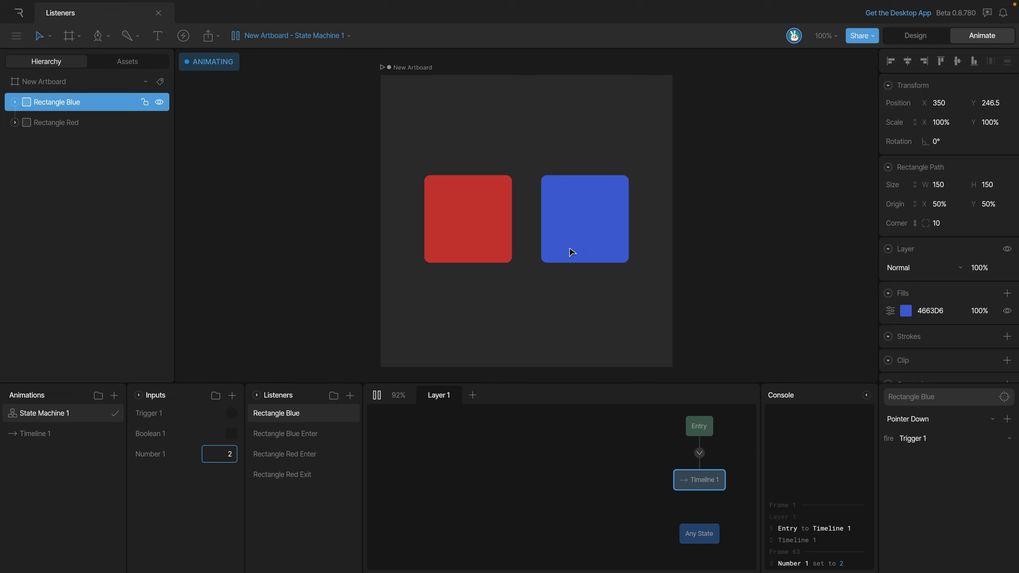
pyautogui.moveTo(489, 247)
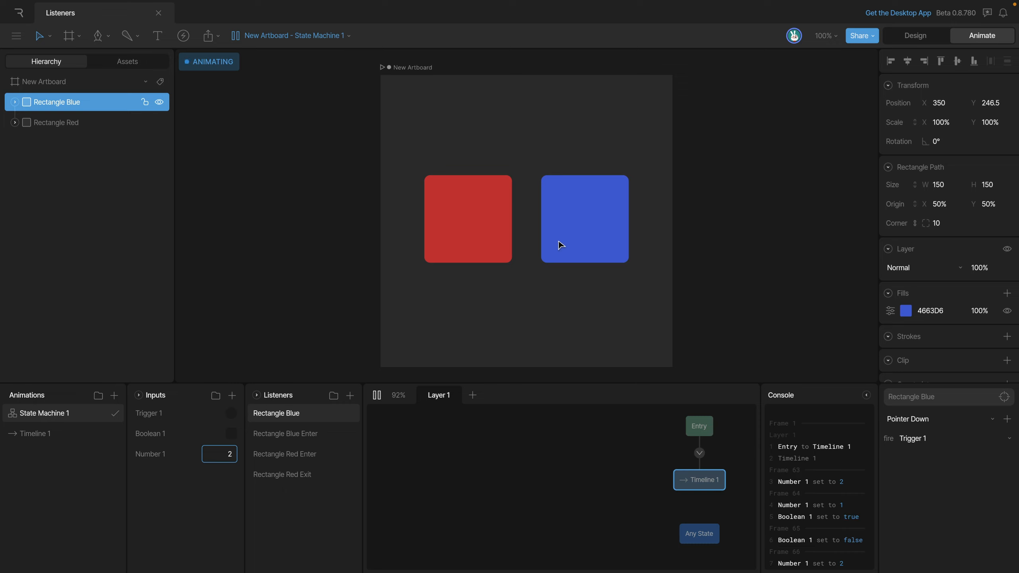
pyautogui.click(581, 241)
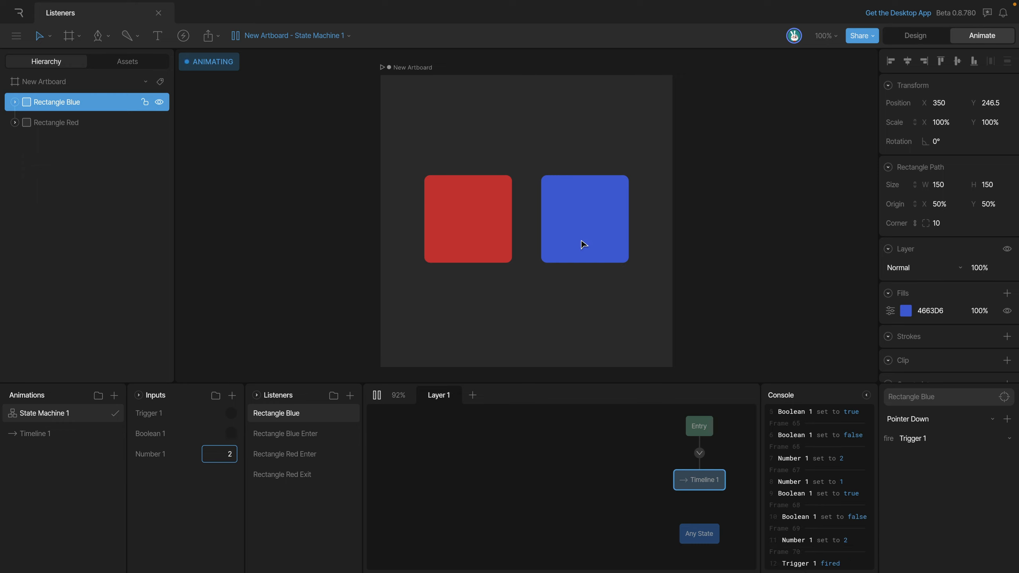